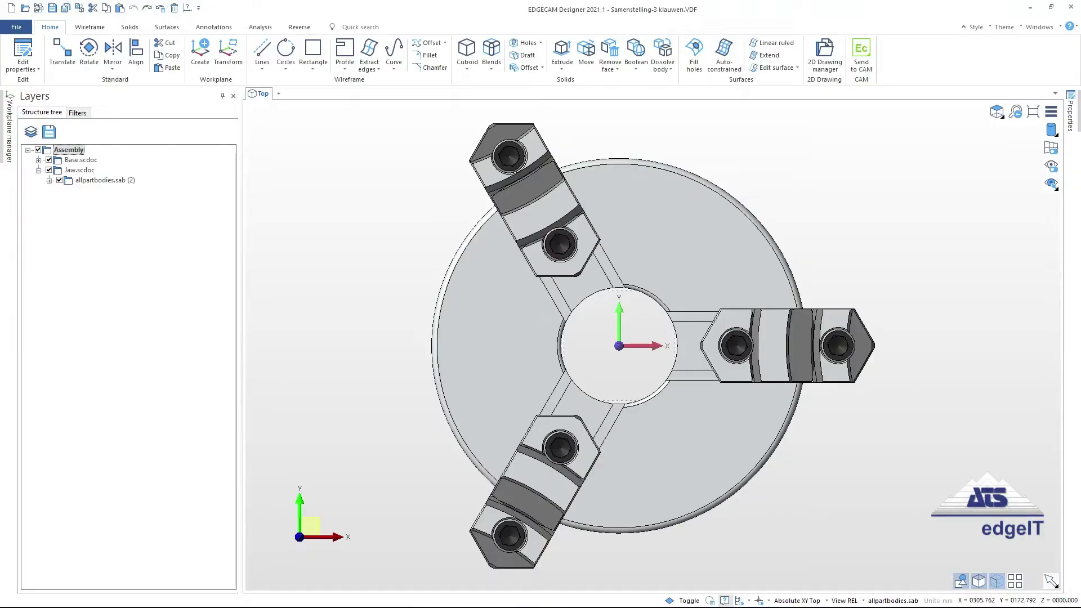
Step: Orbit the three-jaw chuck from Top into a 3D isometric view and select the back jaw
middle_drag(905, 304, 899, 247)
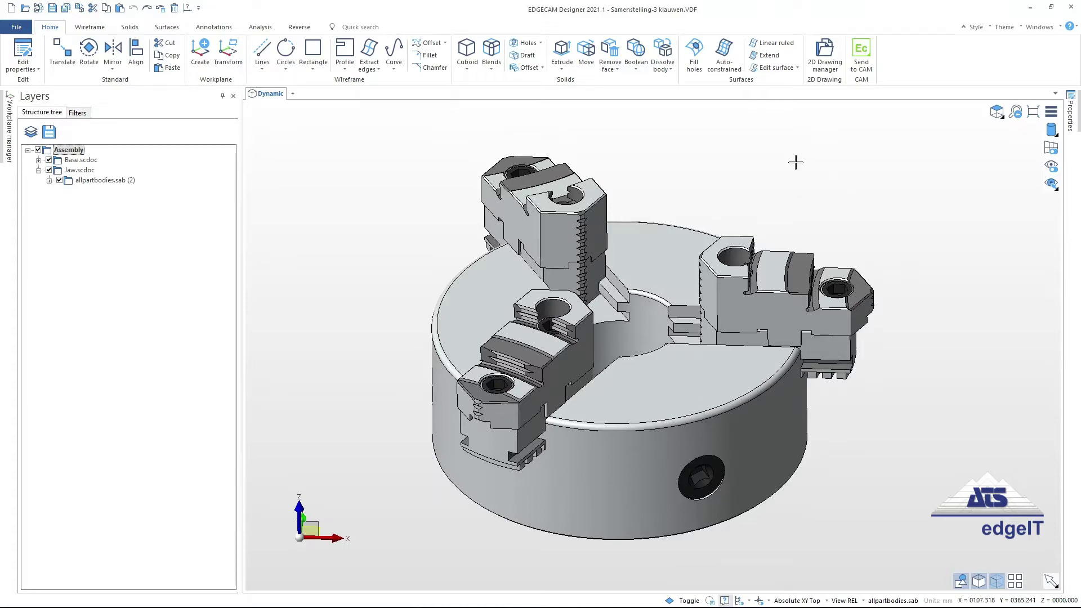
click(546, 193)
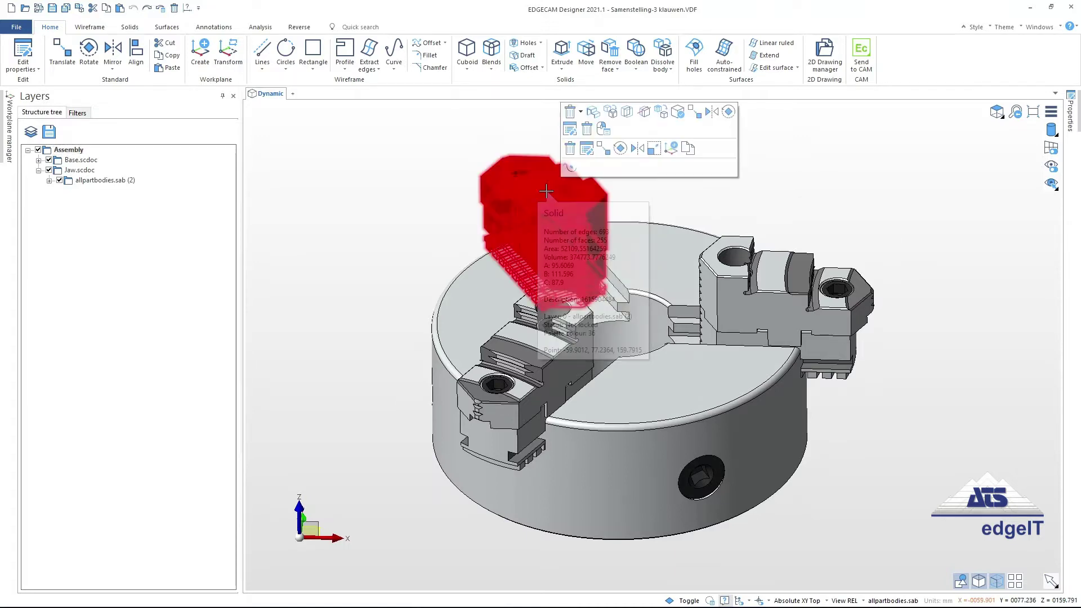
Step: Delete the back and front-left jaws, leaving one jaw on the chuck body
click(590, 131)
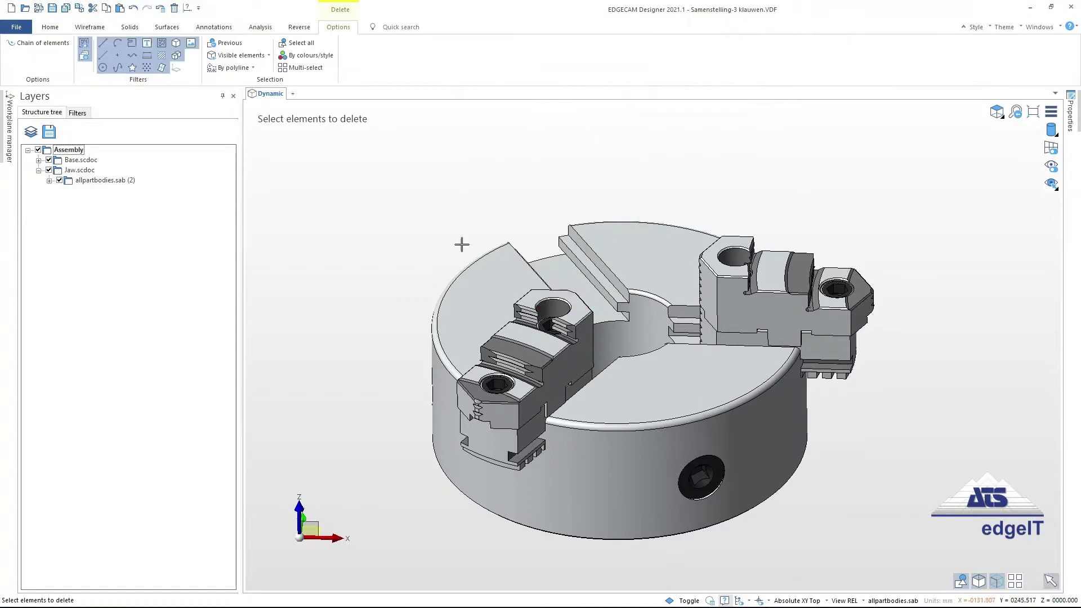
click(515, 337)
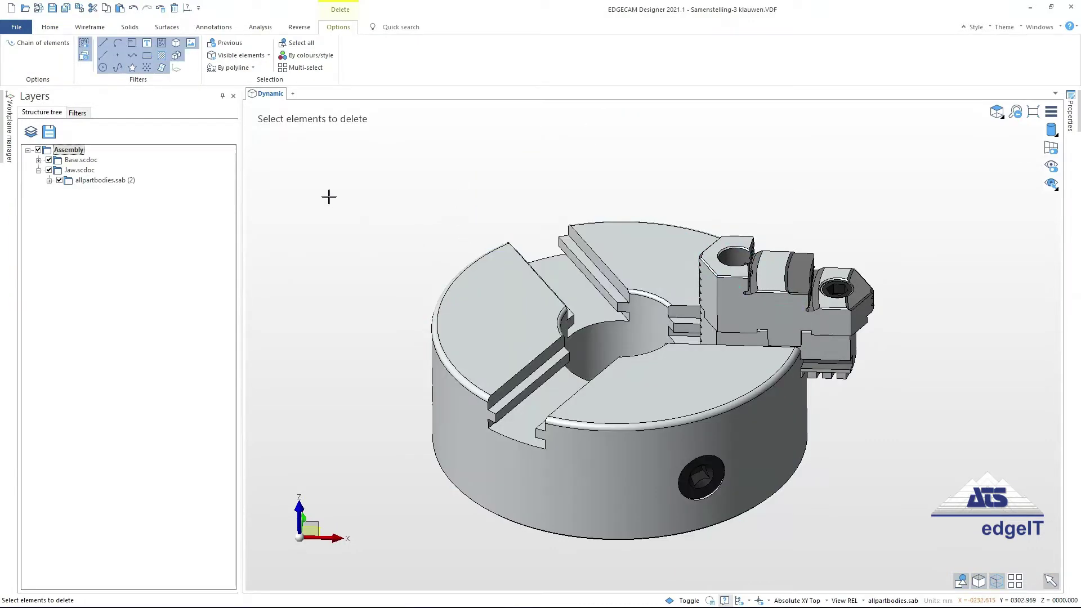
key(Escape)
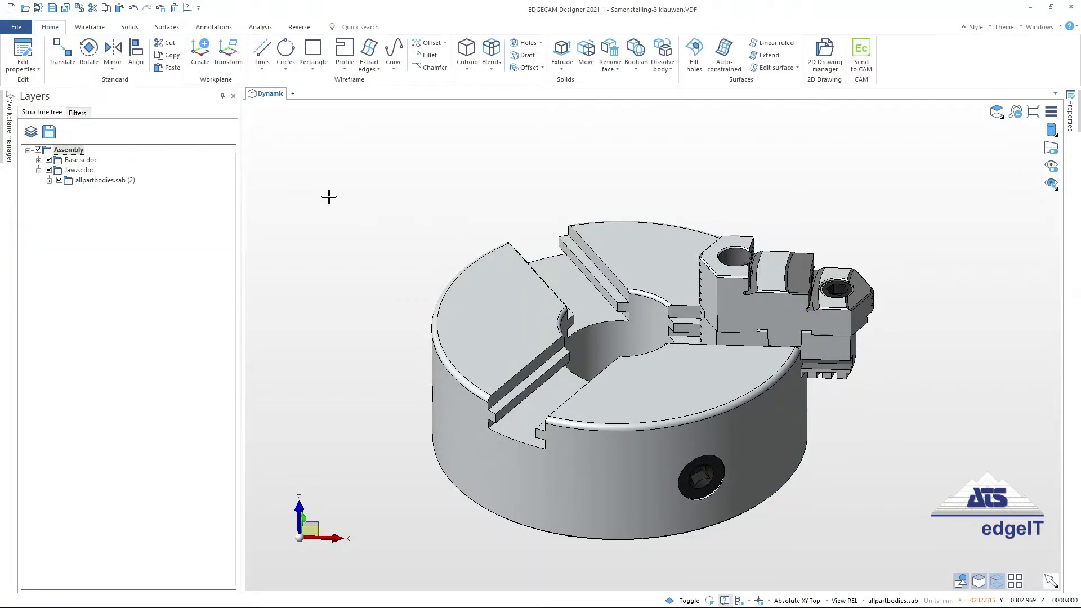
Step: Switch the view to Top from the view cube's standard views
click(995, 113)
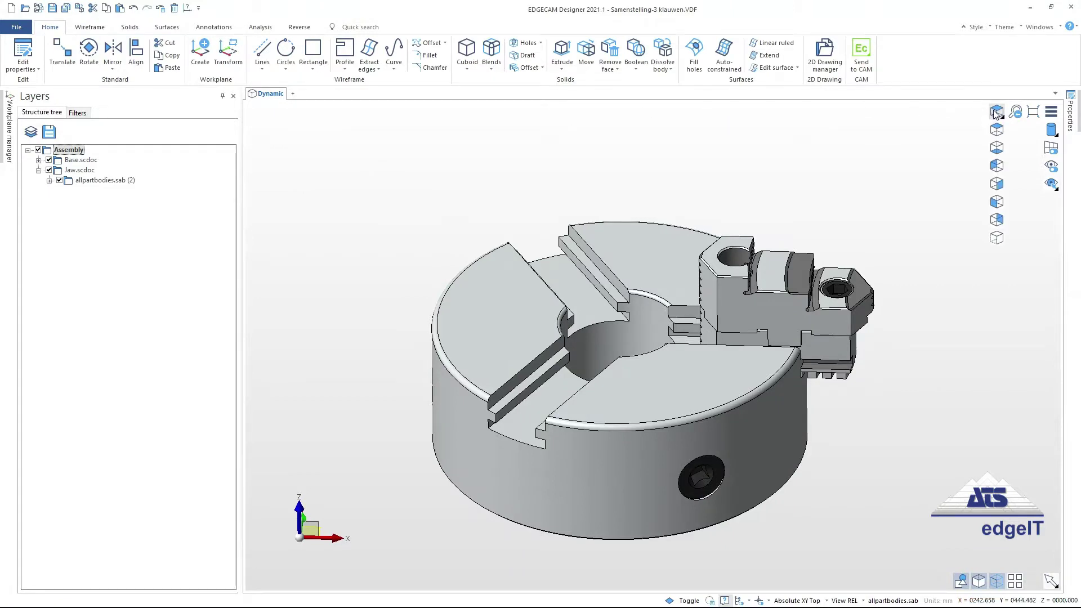
click(996, 128)
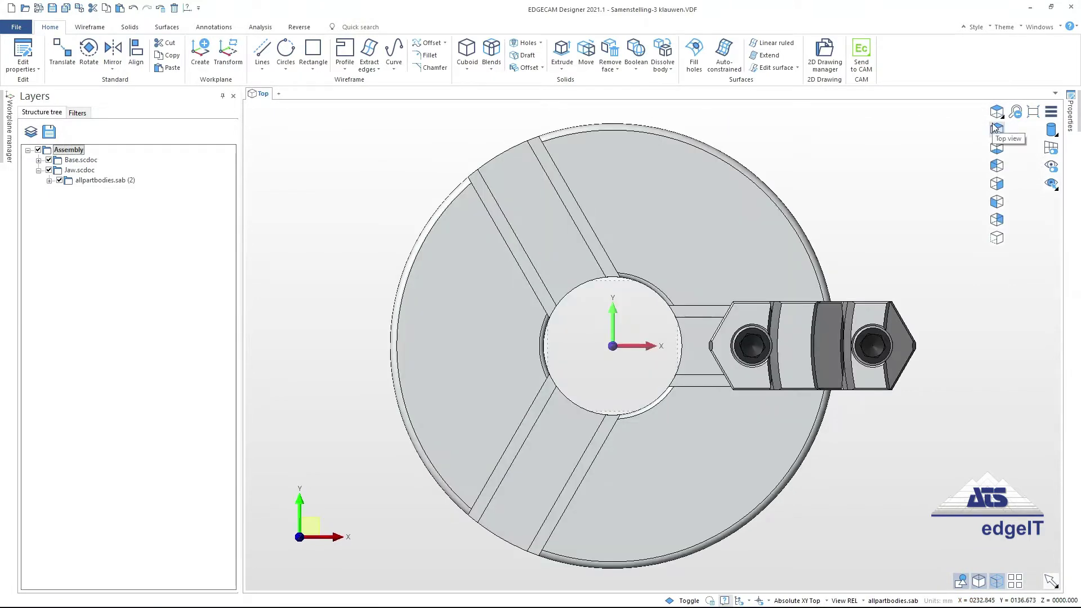
click(994, 129)
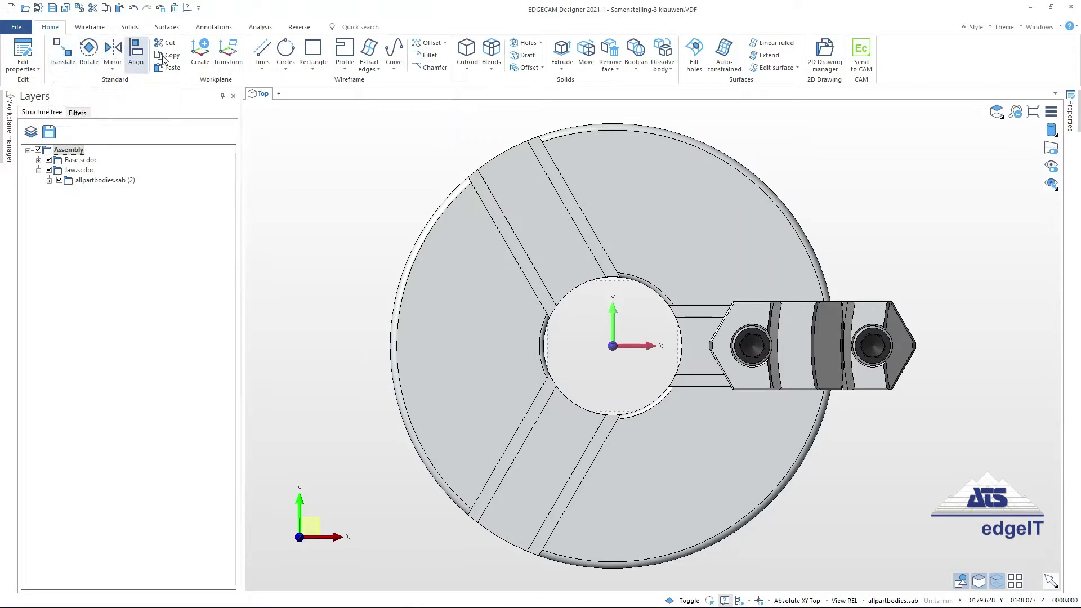
Step: Start a new workplane in a tilted 3D view with the 'any point' filter
click(199, 50)
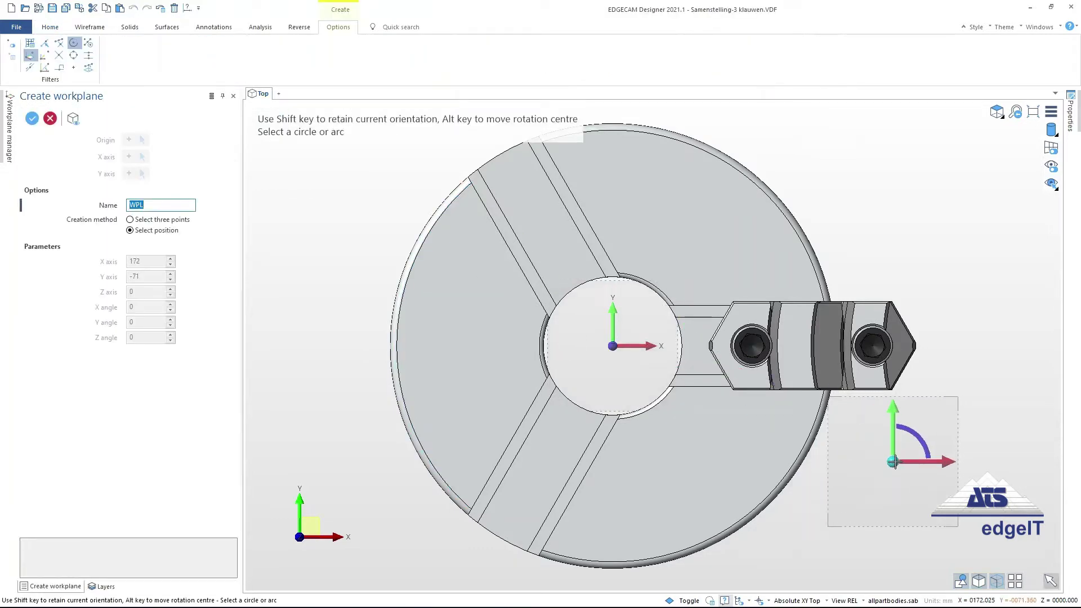
mouse_move(901, 436)
middle_down()
mouse_move(992, 434)
mouse_move(979, 454)
middle_up()
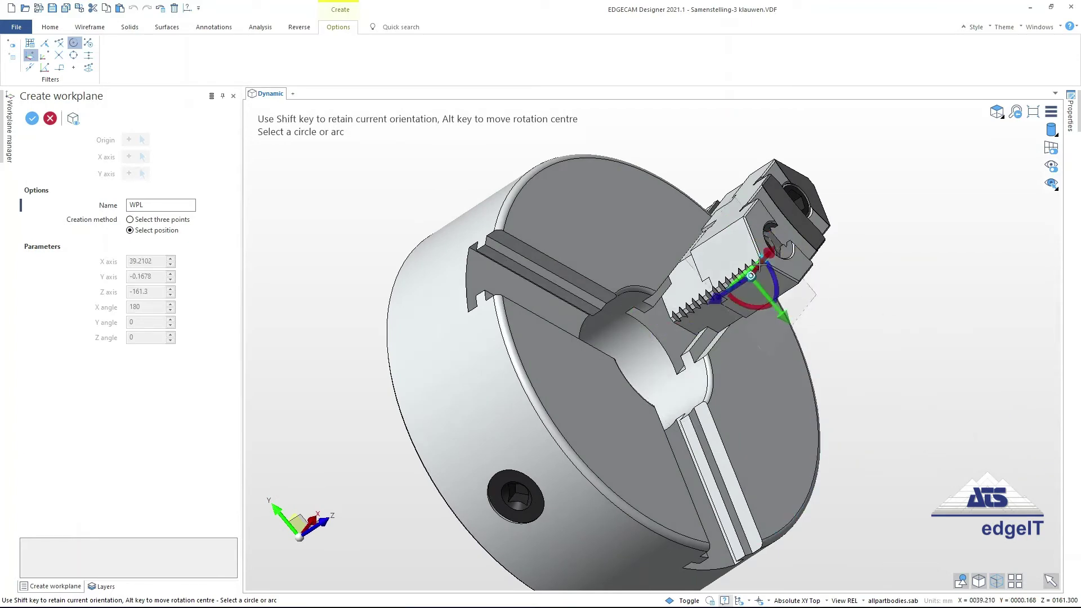
scroll(765, 262, up, 3)
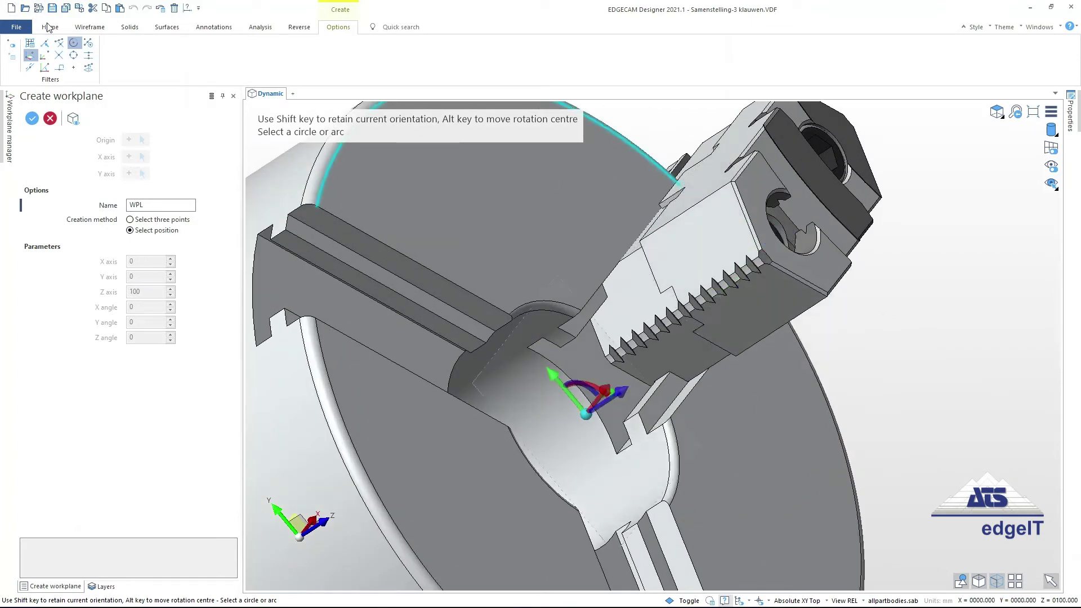
click(87, 43)
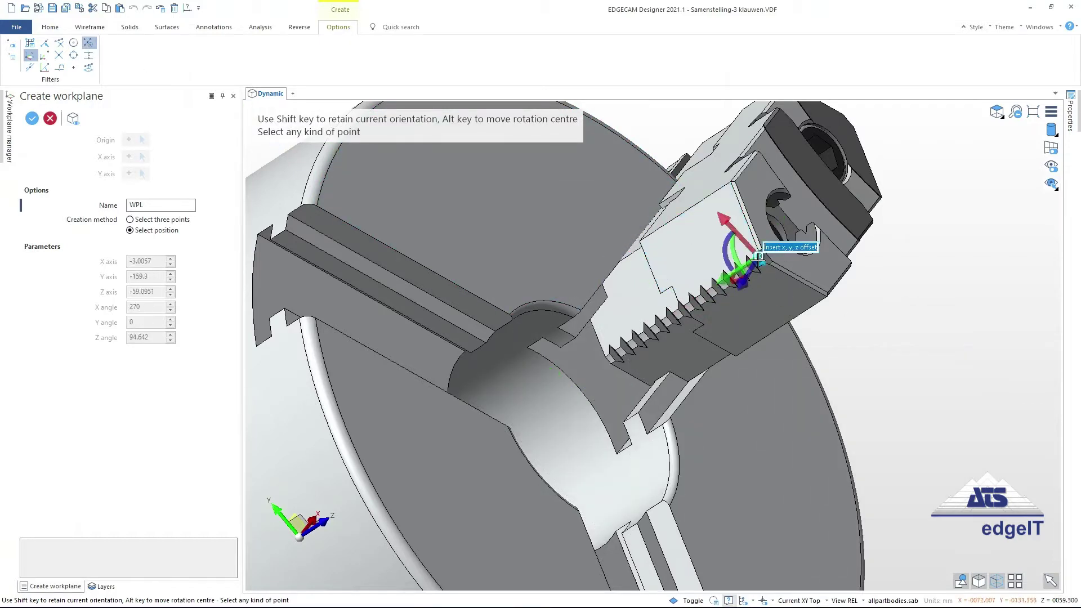
Step: Place workplane WPL on the jaw's serrated tooth corner and confirm it
scroll(767, 263, up, 3)
scroll(766, 262, up, 2)
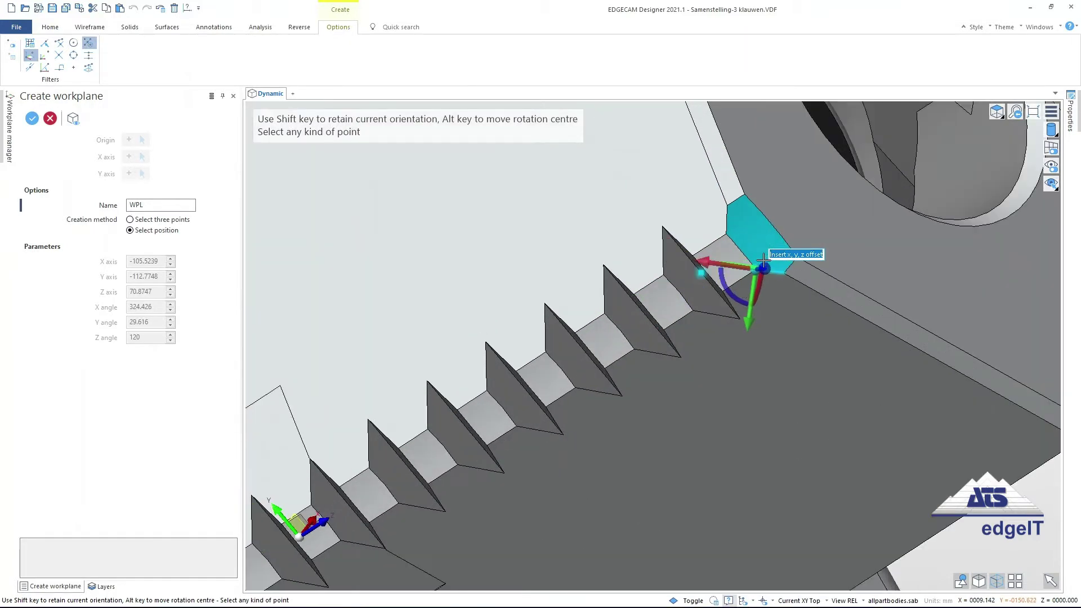
click(708, 273)
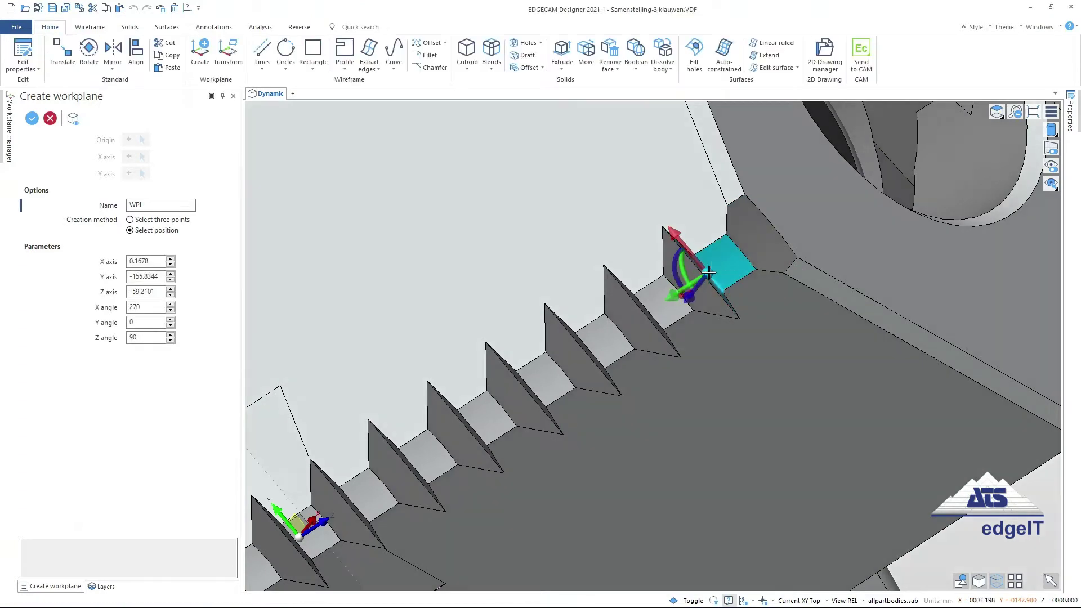
scroll(707, 273, down, 1)
scroll(707, 273, down, 3)
scroll(708, 273, down, 1)
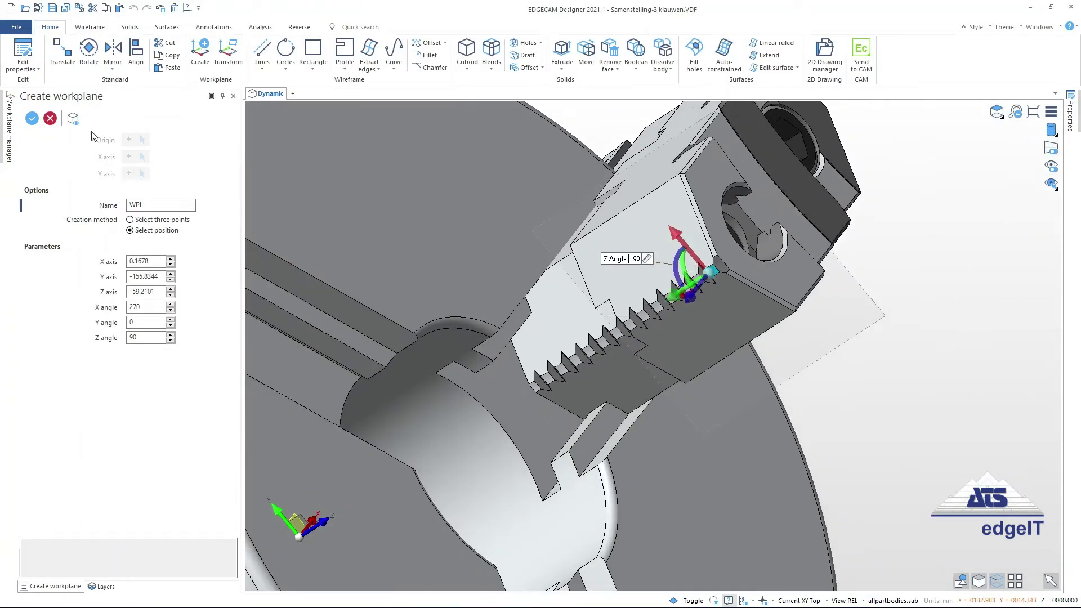
click(33, 119)
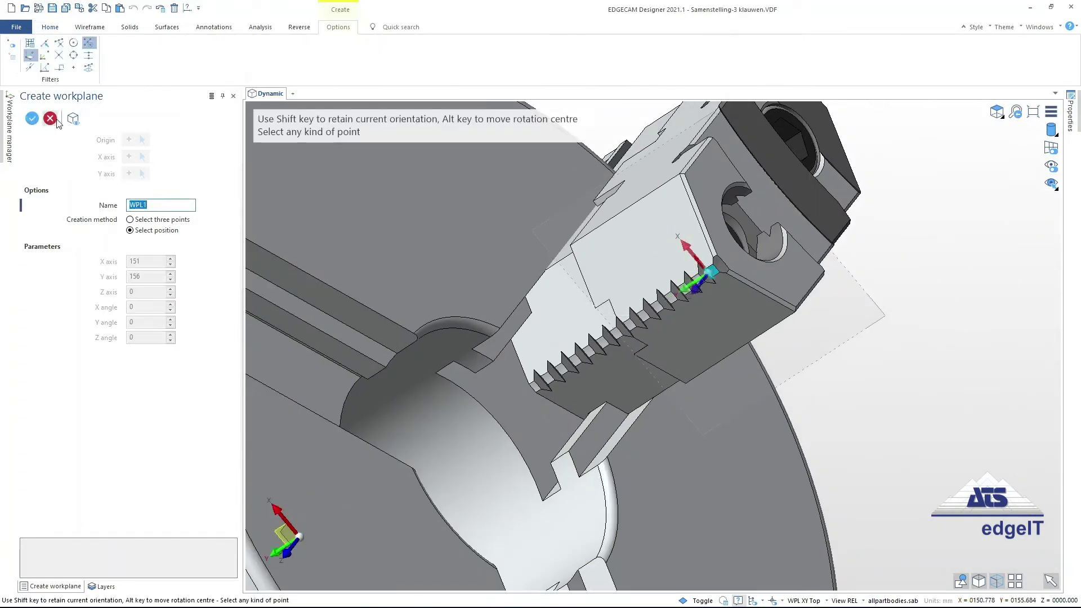
click(50, 119)
scroll(633, 321, down, 2)
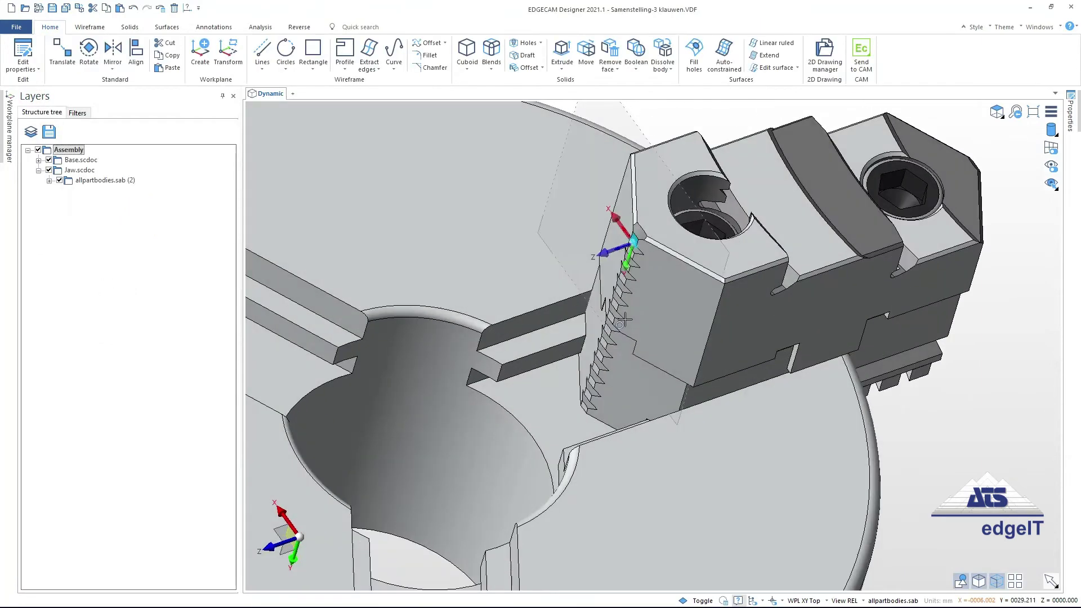
middle_drag(633, 321, 630, 317)
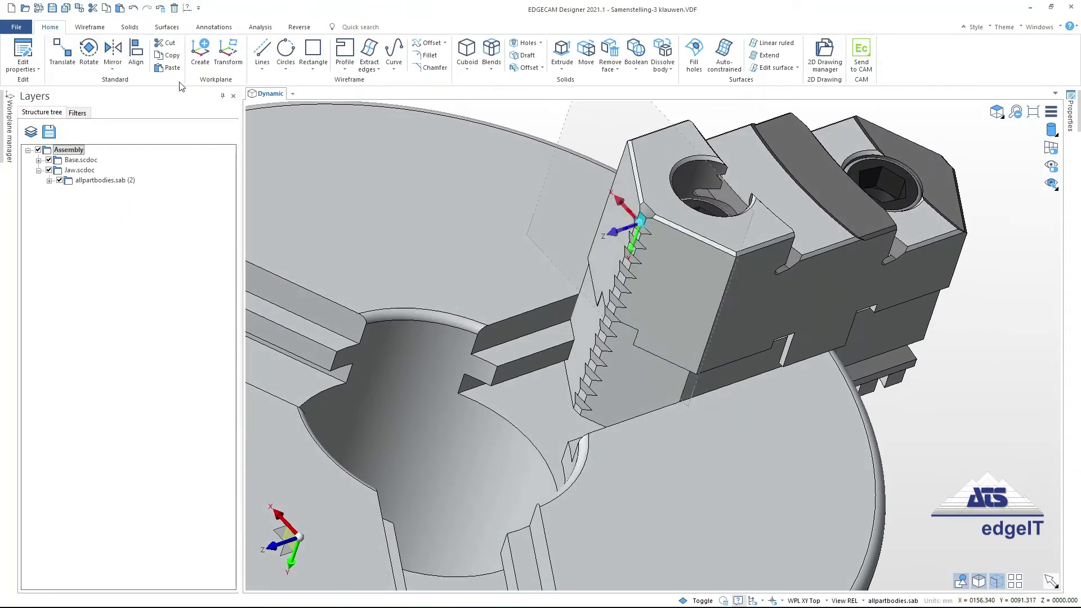
click(62, 54)
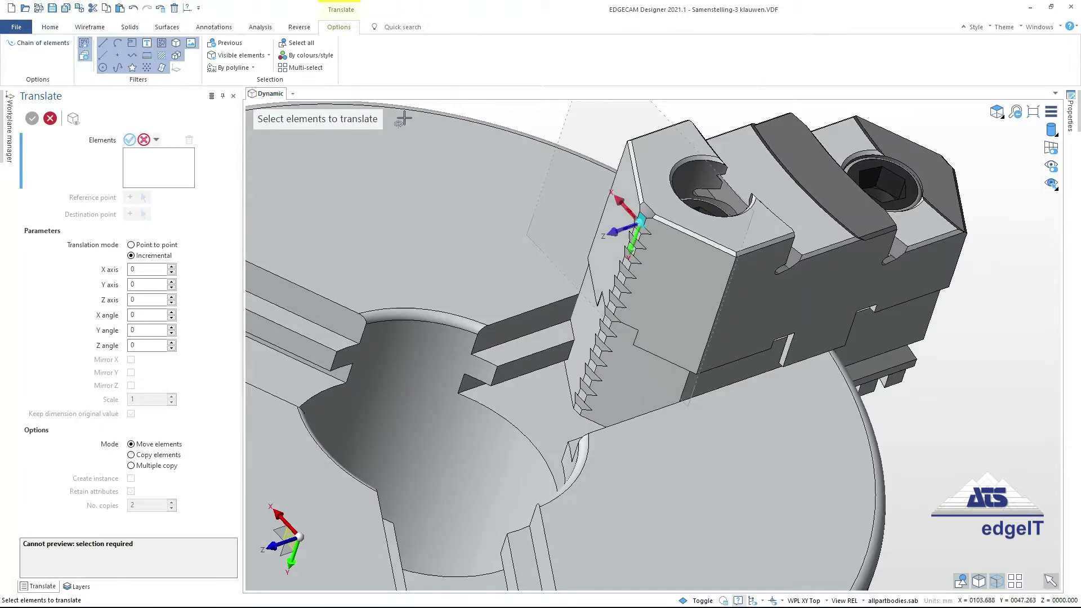
Step: Select the jaw solid and position the move gizmo on the jaw corner
click(683, 223)
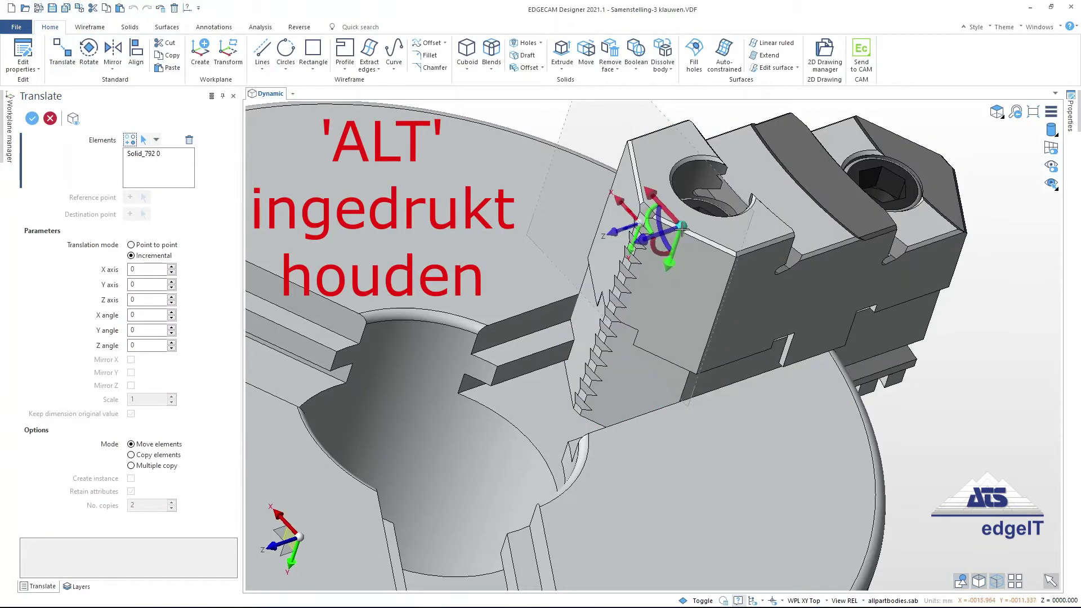
alt+drag(682, 227, 642, 223)
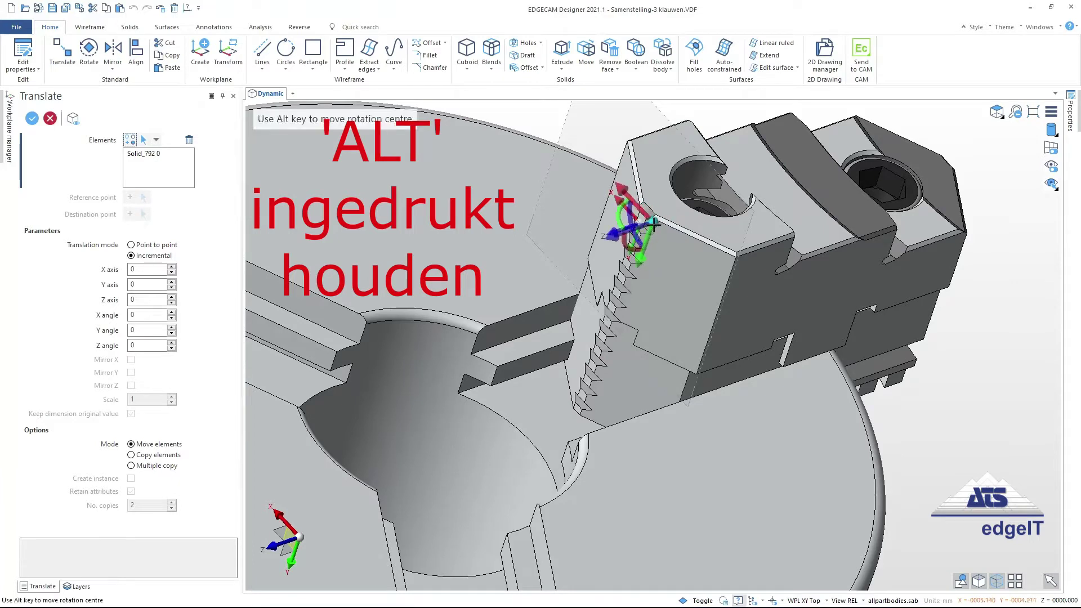
click(642, 223)
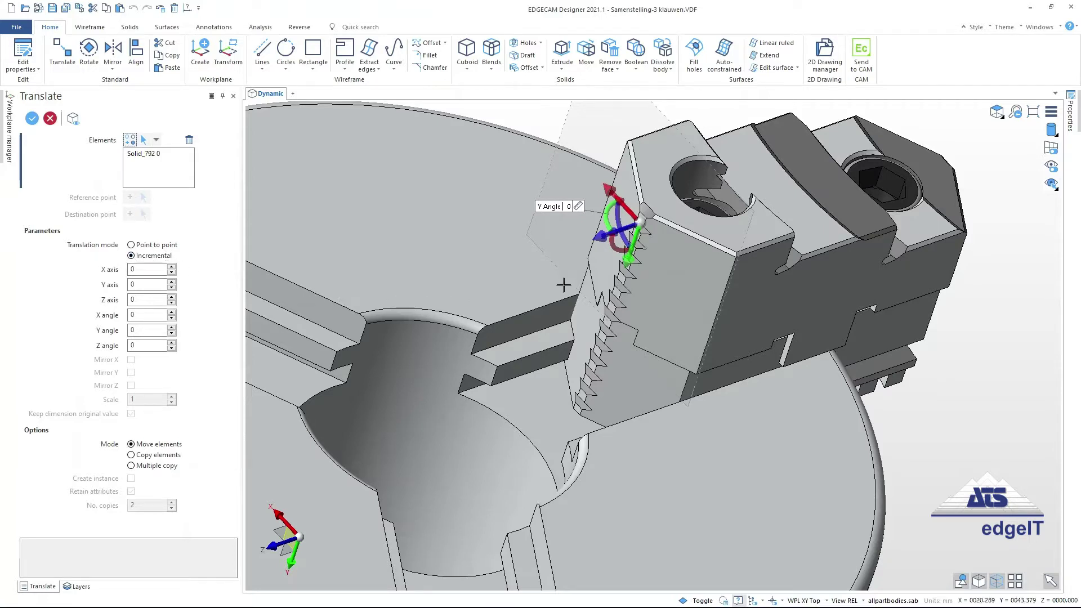
Step: Slide the jaw 59.2101 along the workplane Z axis toward the bore and apply
mouse_move(612, 232)
drag(618, 237, 597, 238)
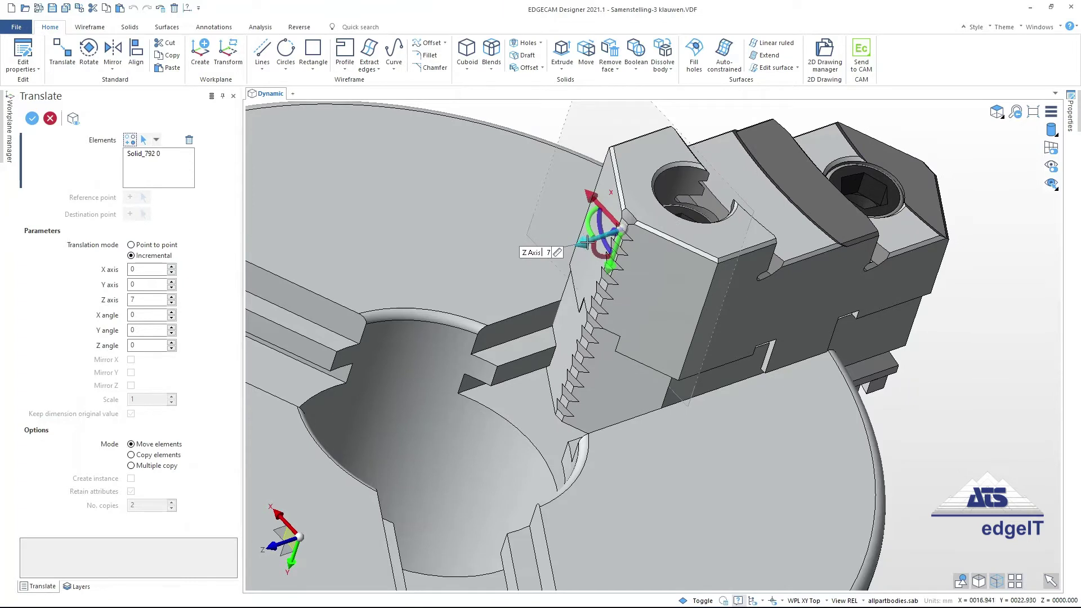
drag(596, 239, 501, 250)
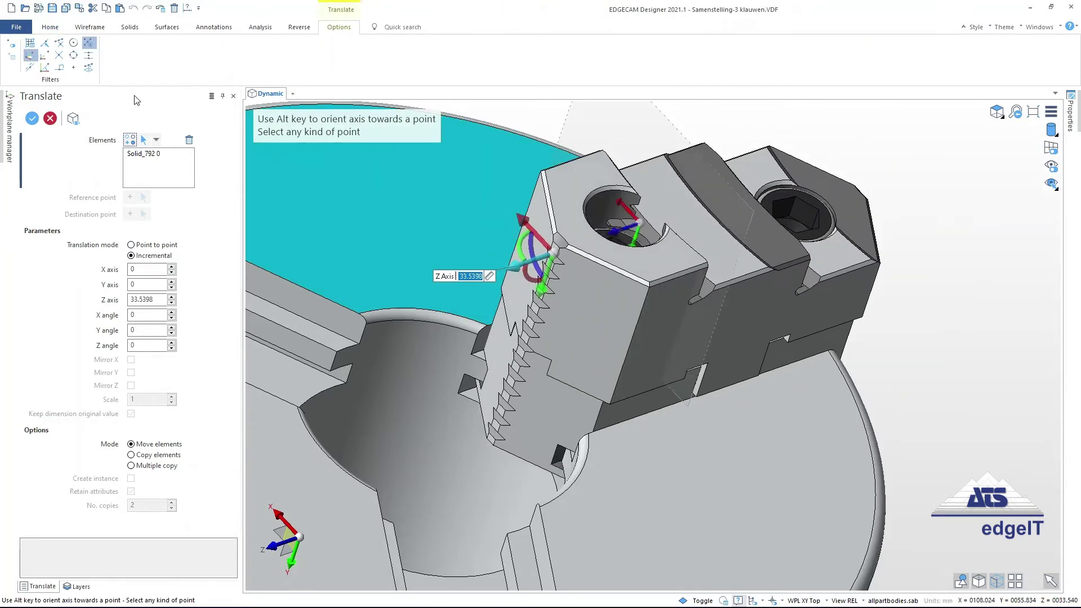
click(78, 42)
drag(361, 260, 398, 415)
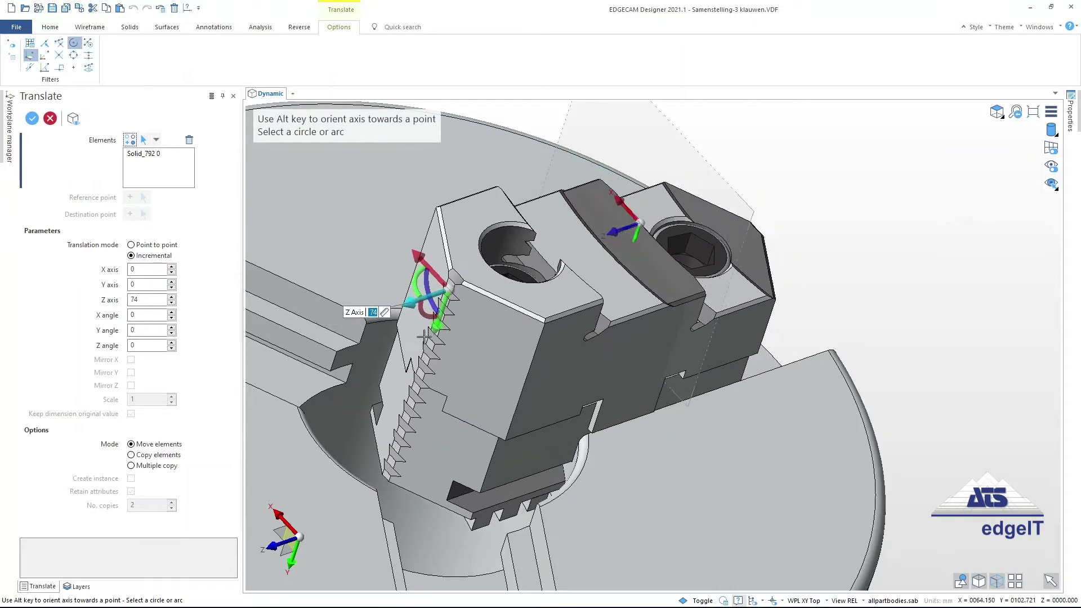
middle_drag(398, 415, 483, 372)
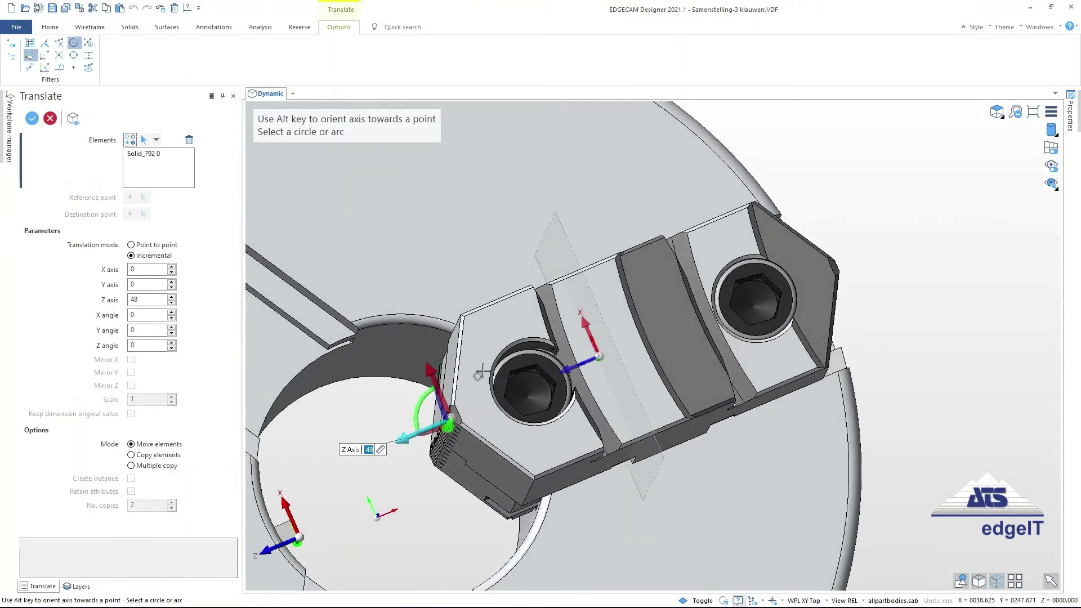
drag(483, 372, 422, 333)
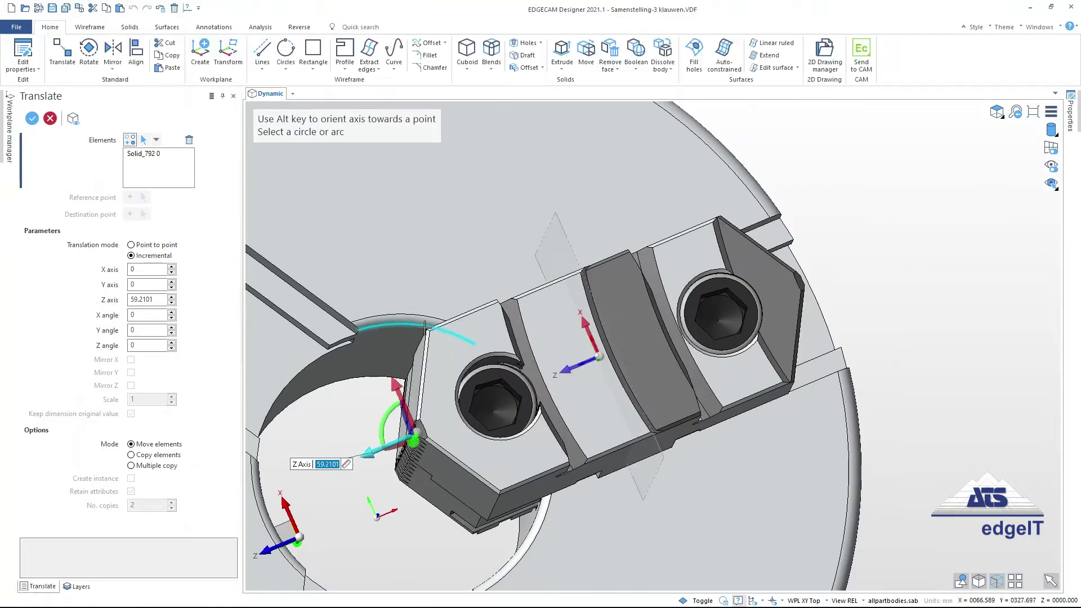
click(31, 118)
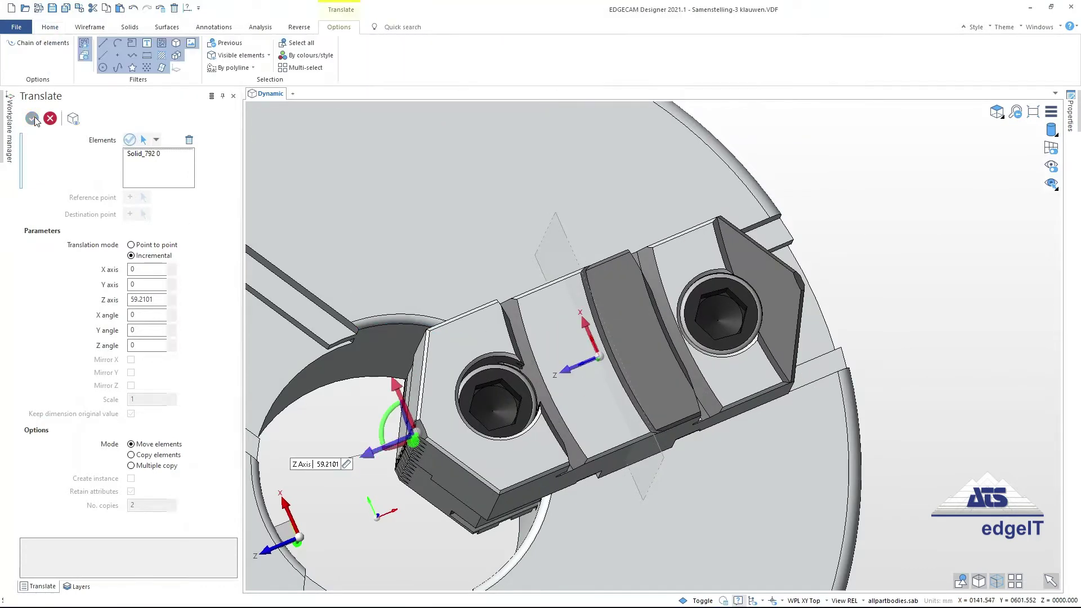
scroll(467, 284, down, 3)
scroll(487, 298, down, 1)
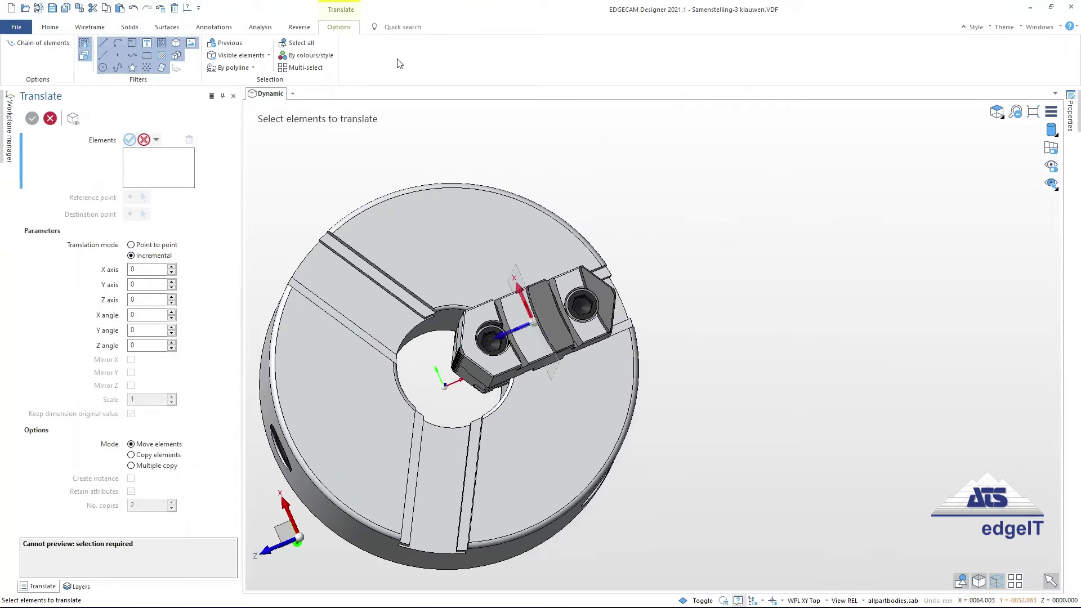
click(50, 117)
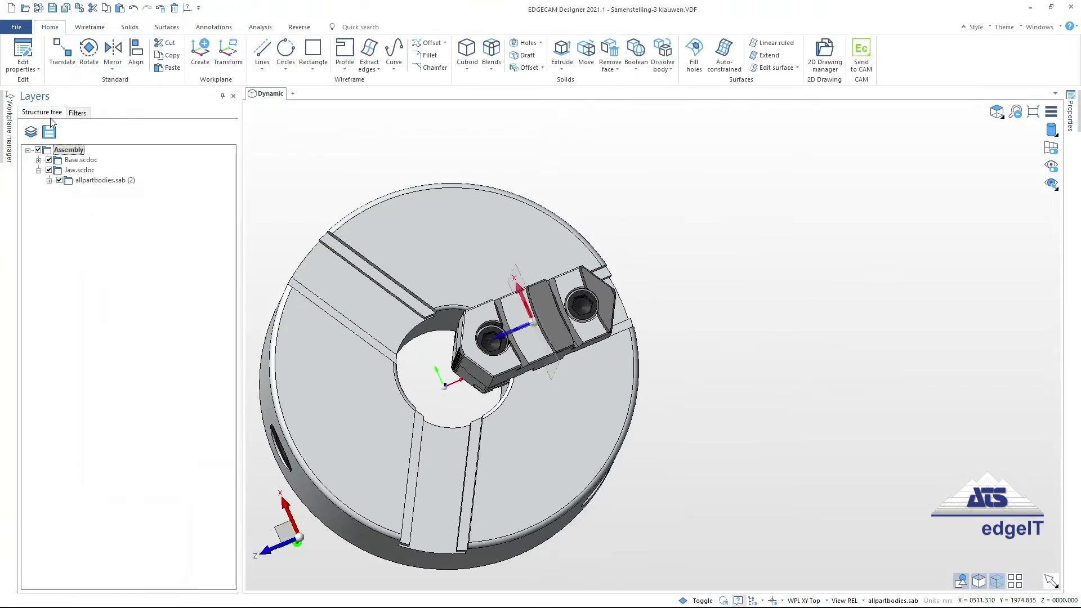
Step: Activate the absolute workplane and enable 'Assen verlengen' in the view configuration
click(11, 125)
double_click(62, 149)
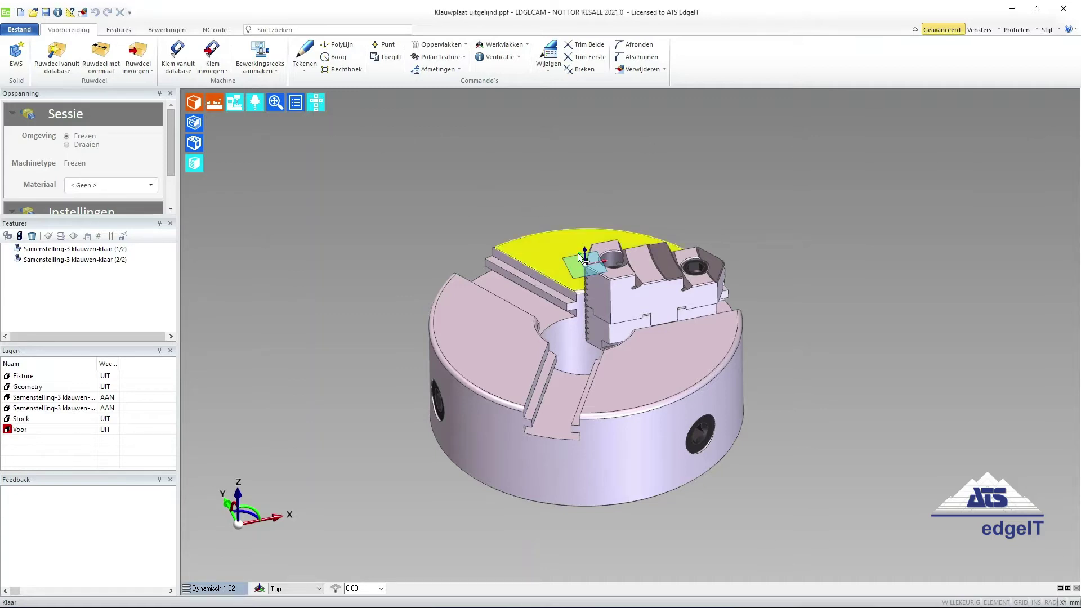
click(295, 102)
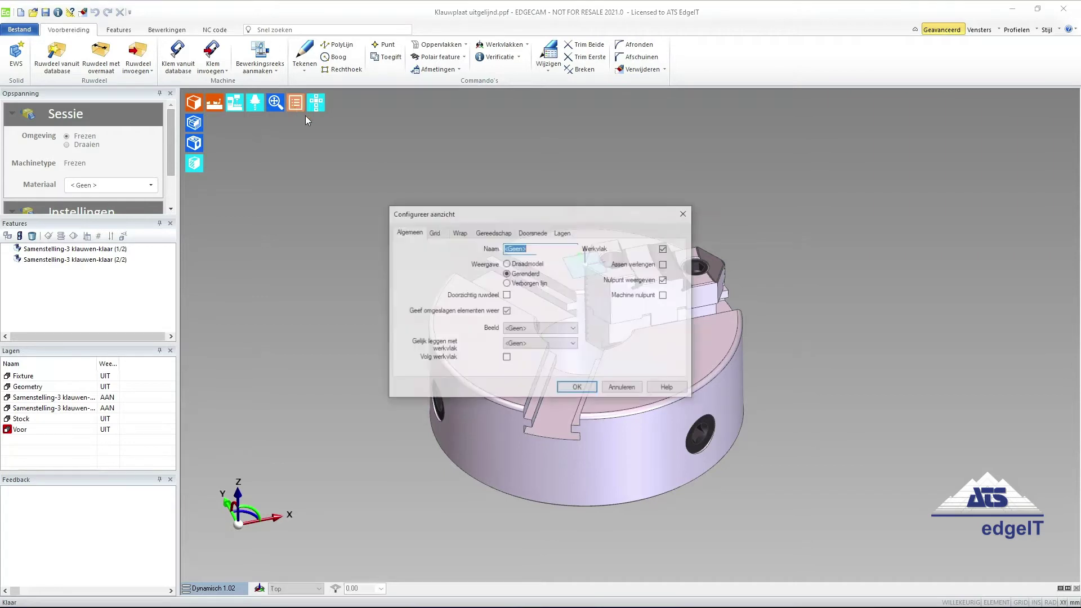
click(665, 264)
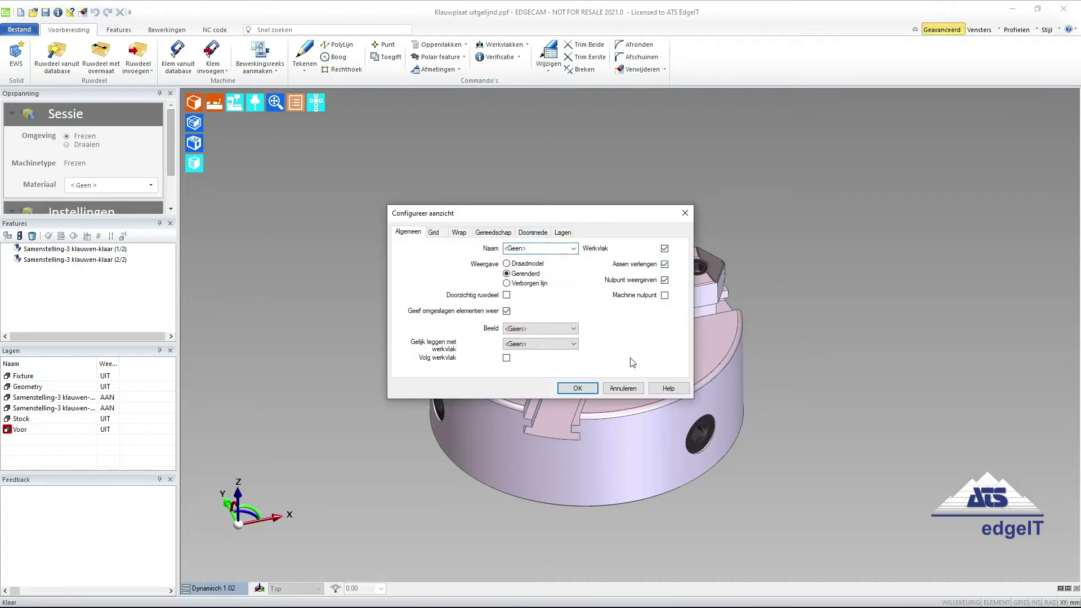
click(577, 389)
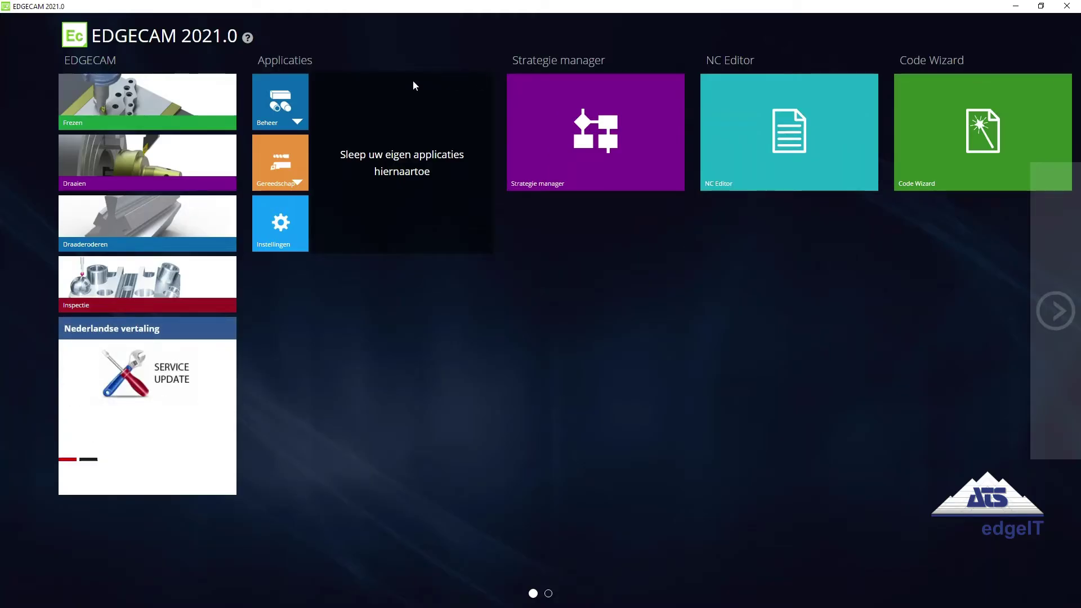
Step: Launch the Spanmiddel manager from Beheer and start a new Klauwplaat-type jaw chuck fixture
click(280, 97)
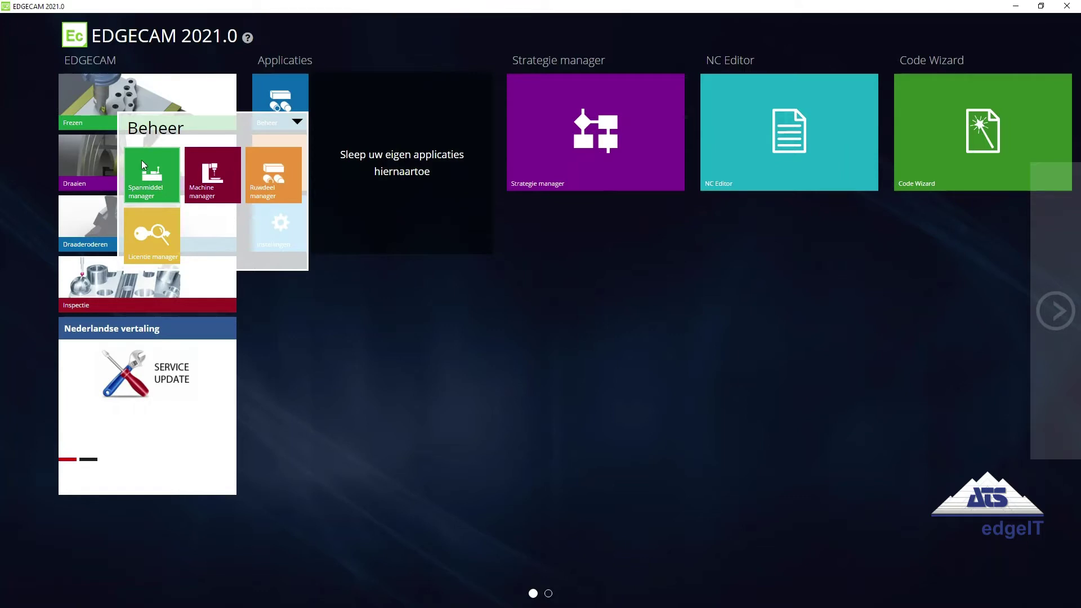
click(169, 198)
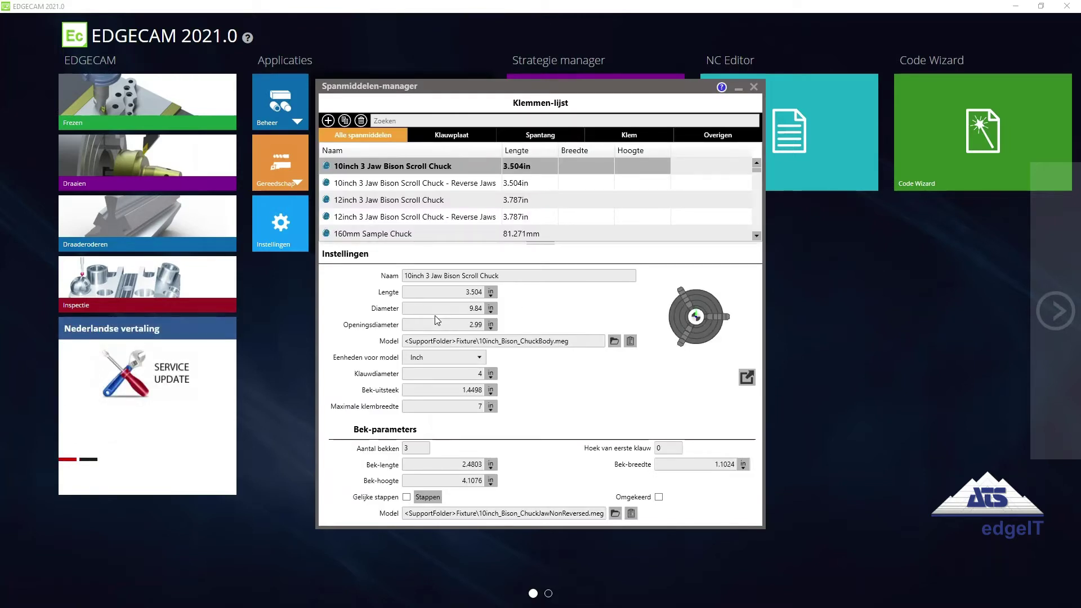
click(329, 121)
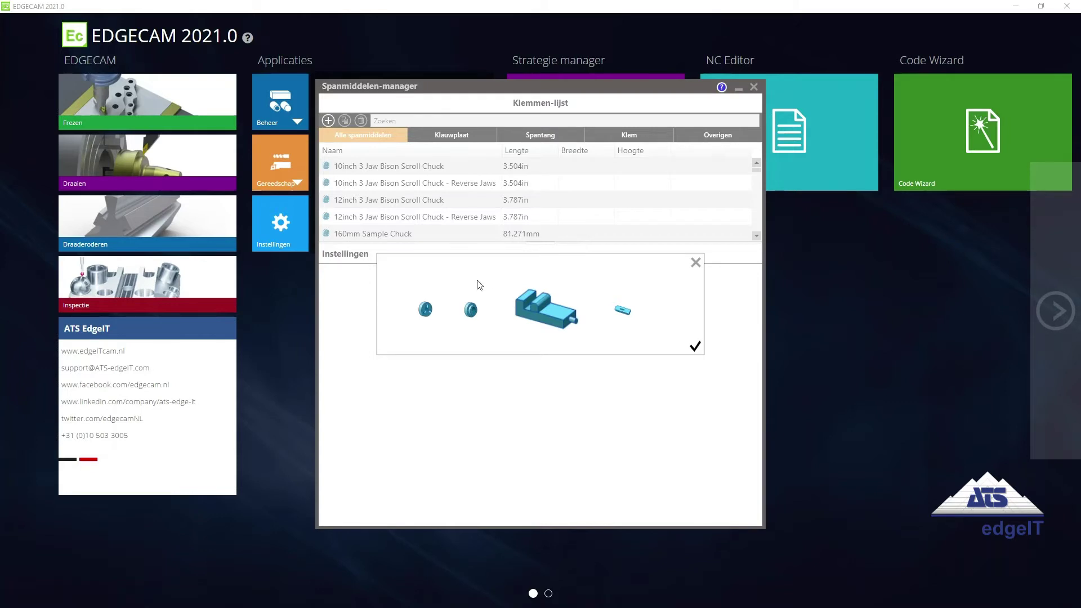
click(429, 314)
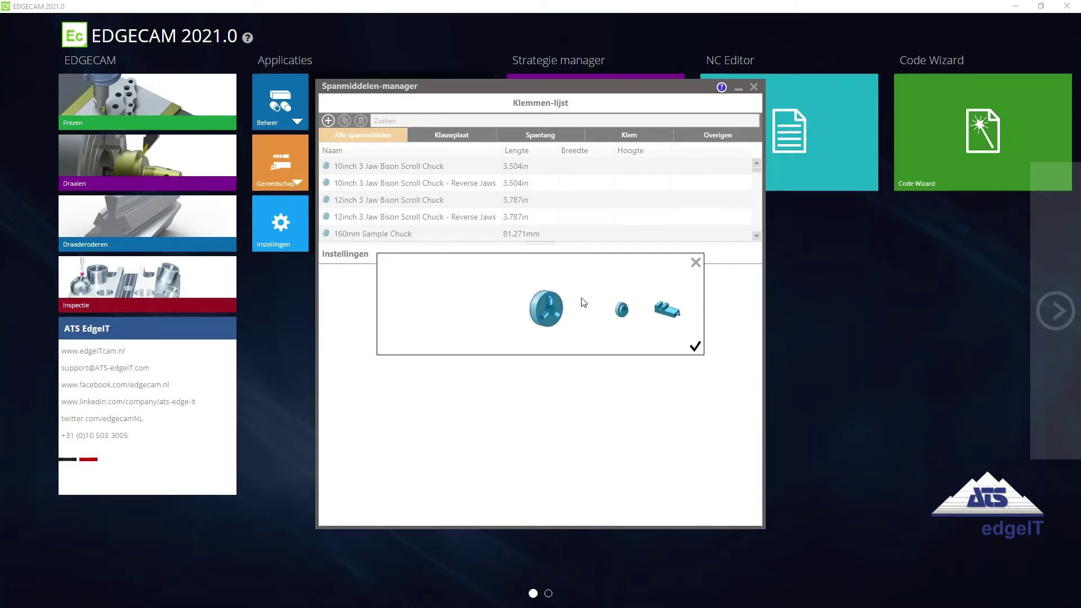
click(695, 347)
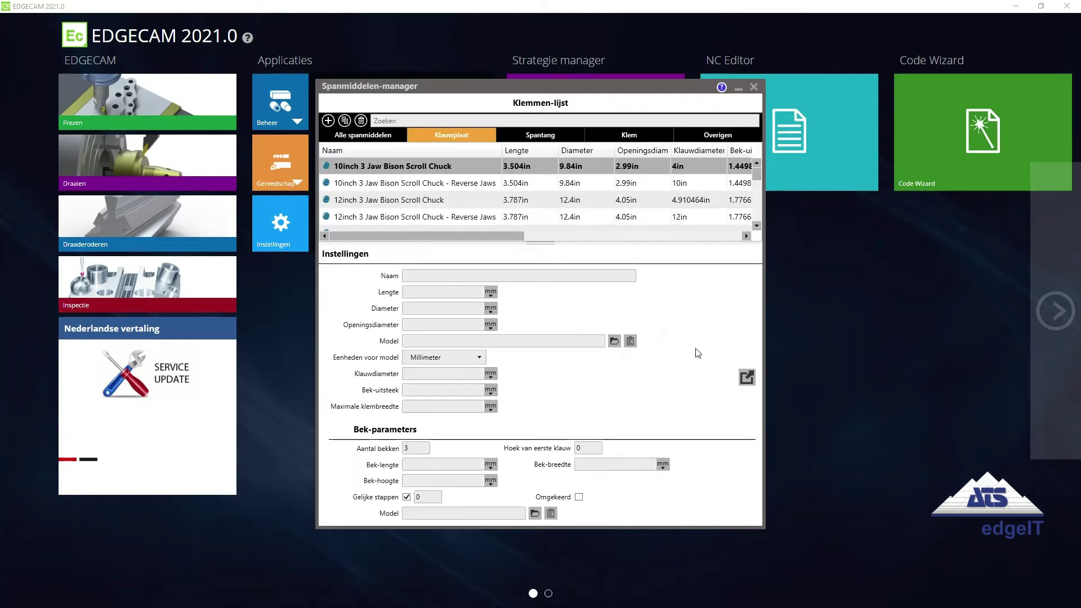
Step: Name the new chuck 'Klauwplaat' and move the manager beside the chuck drawing
click(525, 274)
text(Klauwplaat)
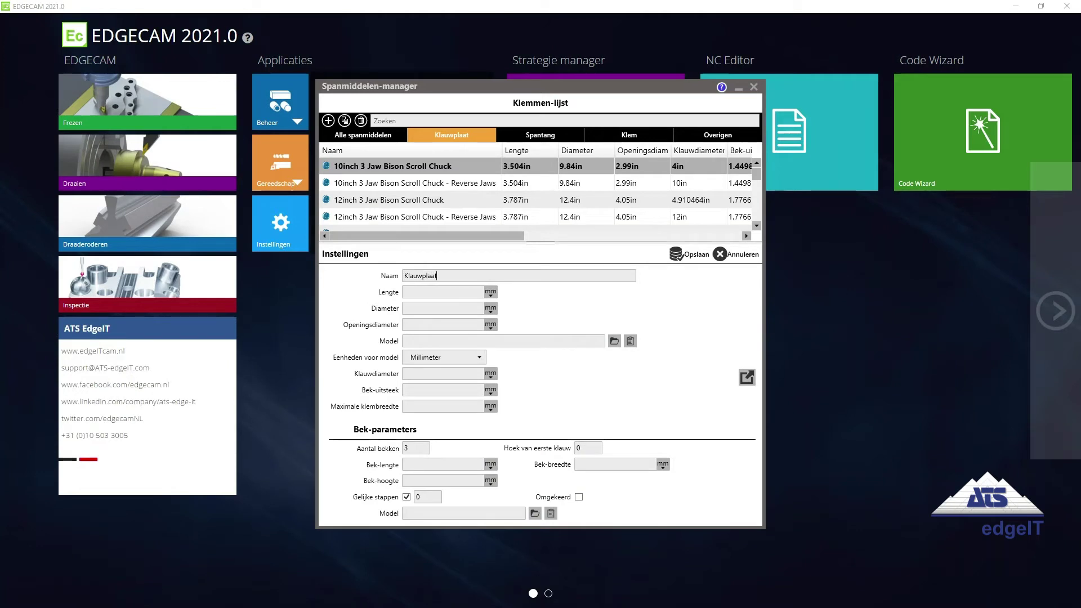
mouse_move(497, 88)
mouse_down()
mouse_move(692, 104)
mouse_move(805, 74)
mouse_up()
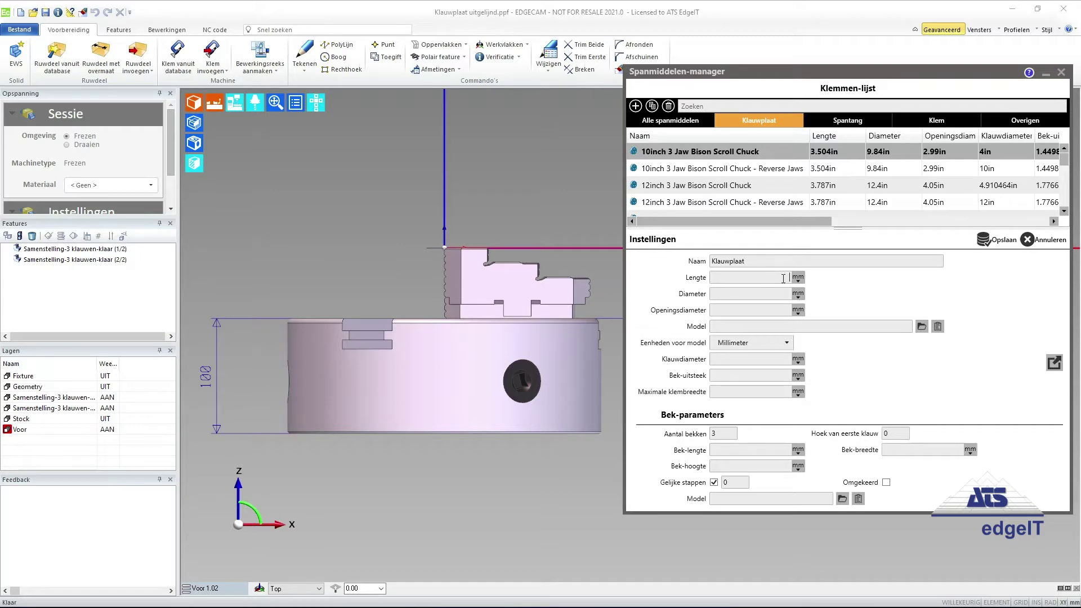
Step: Set Lengte 100, Diameter 273 and Openingsdiameter 85 mm, with the drawing in Top view
text(100)
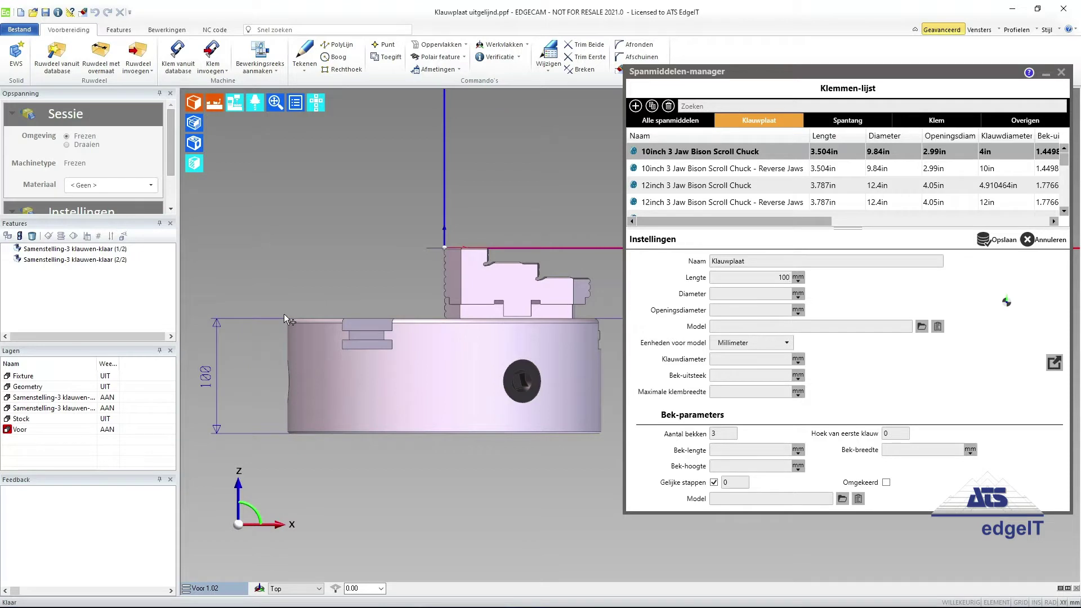
click(717, 215)
click(757, 297)
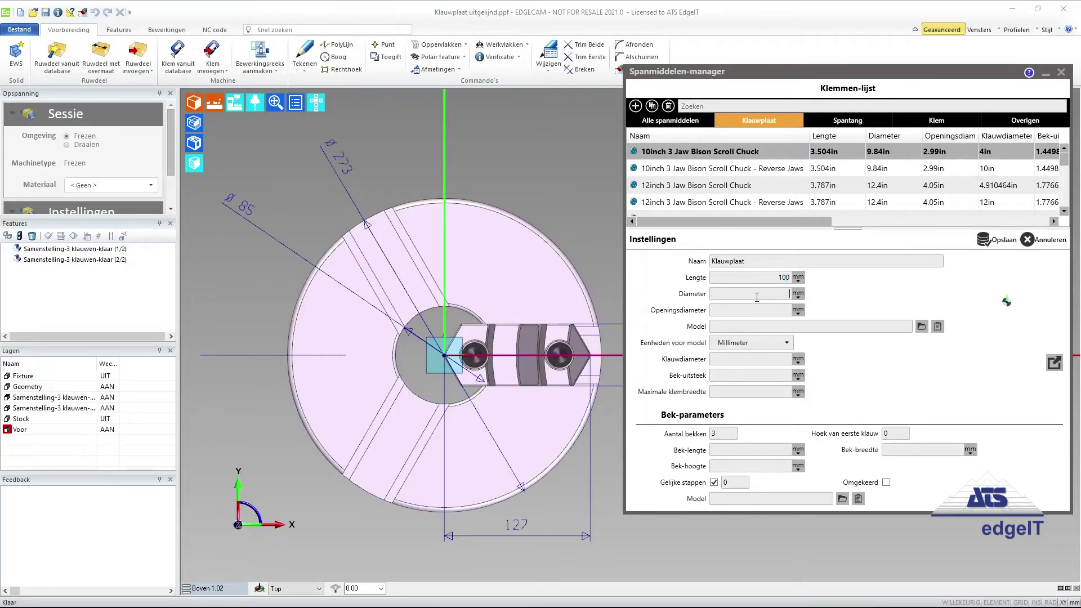
text(273)
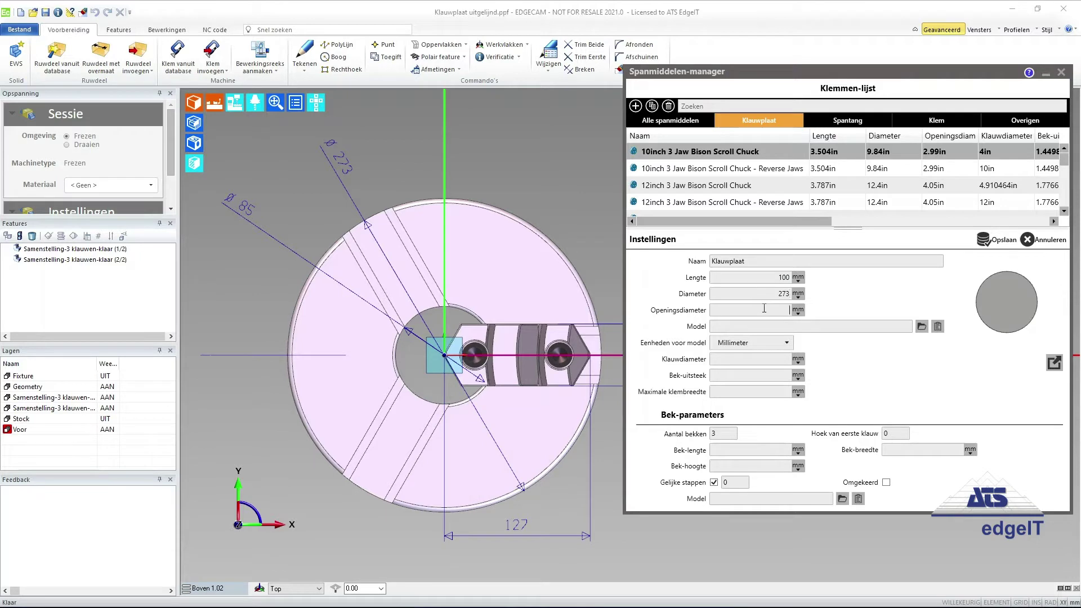
text(5)
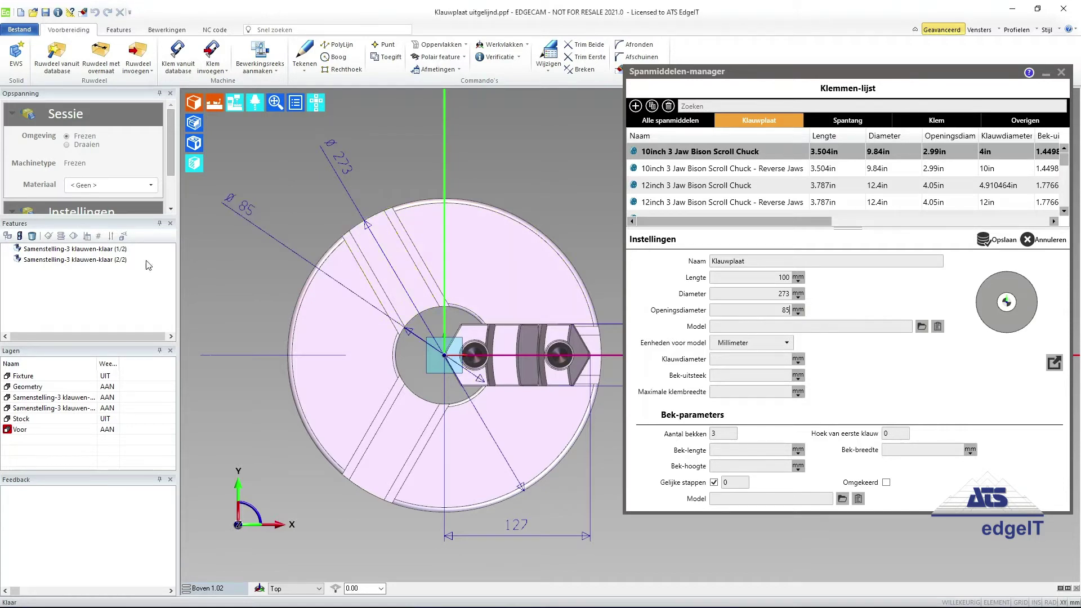
right_click(97, 261)
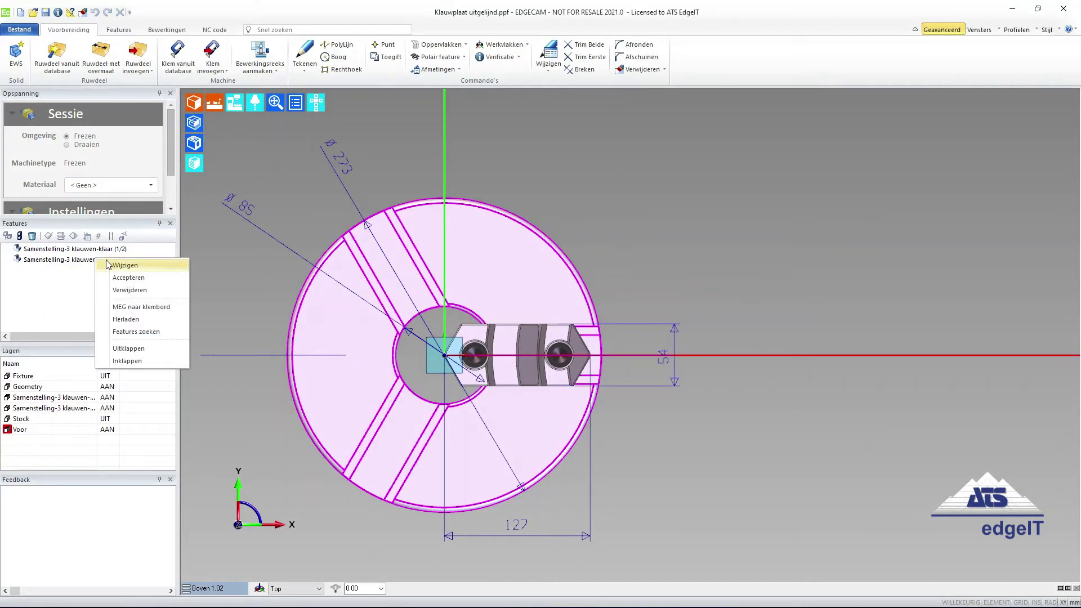
Step: Copy the 'Samenstelling-3 klauwen-klaar (2/2)' body model to the clipboard via 'MEG naar klembord'
click(149, 311)
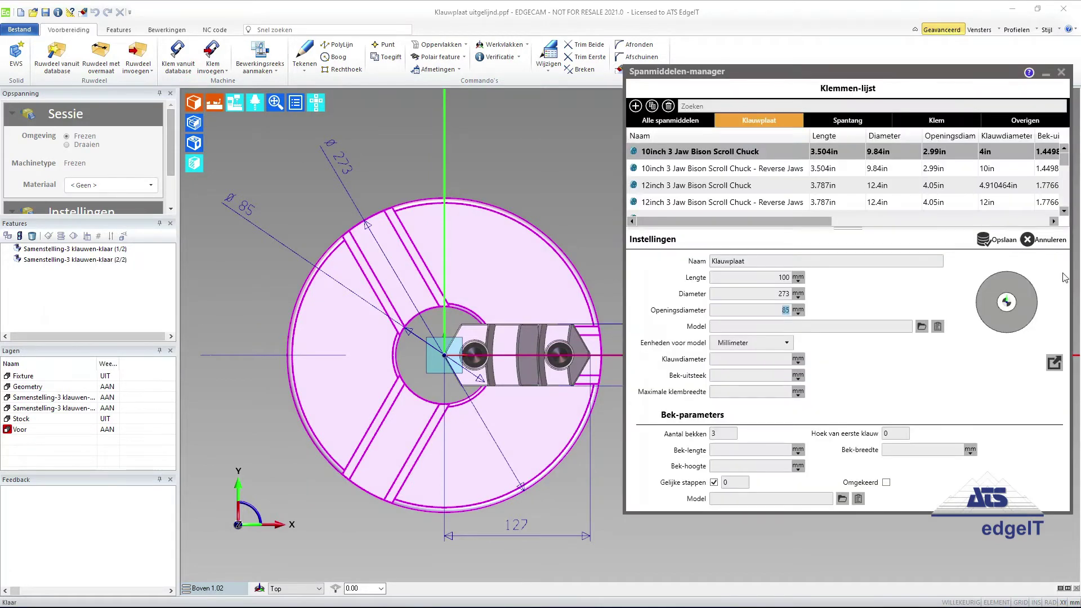
Step: Paste body model MegModel145.meg; set Klauwdiameter 50, max clamp width 150, jaws 61.3×54×127, equal steps 1
click(937, 327)
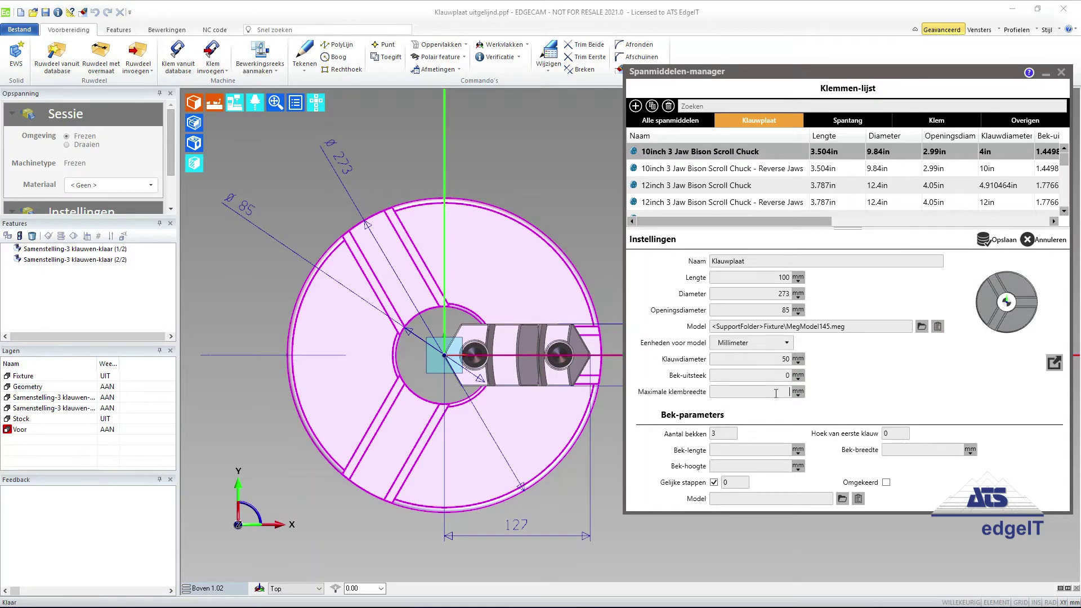
text(150)
click(786, 449)
text(.3)
text(7)
click(715, 482)
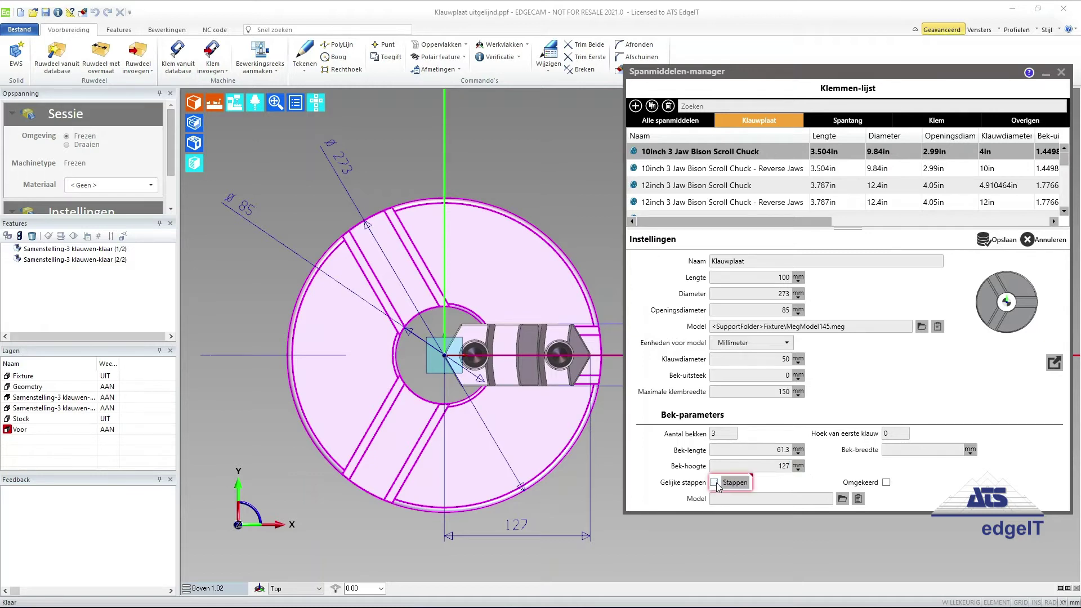
click(714, 482)
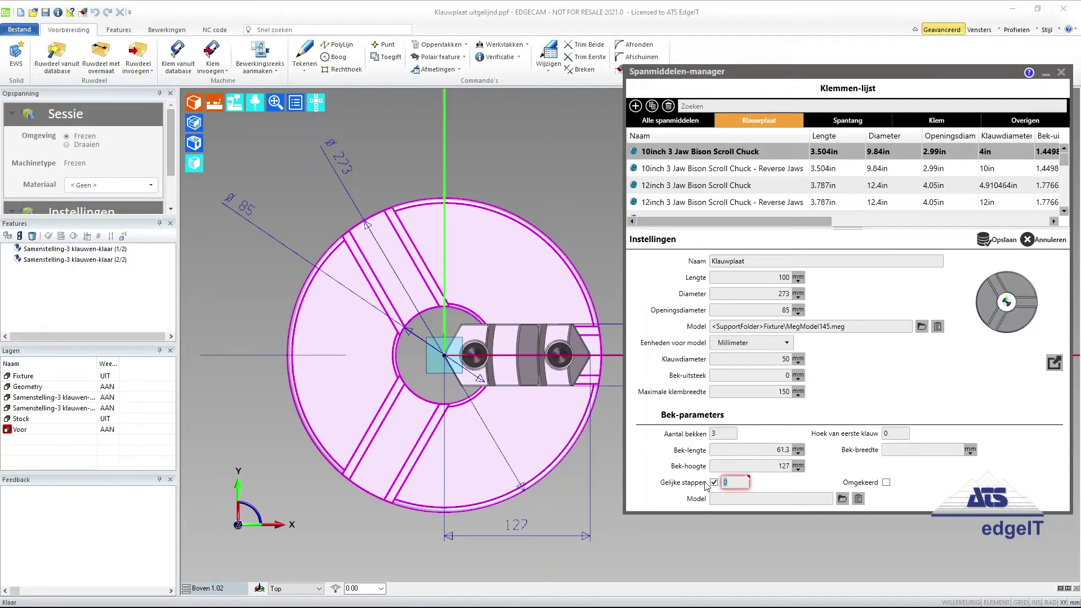
text(1)
text(4)
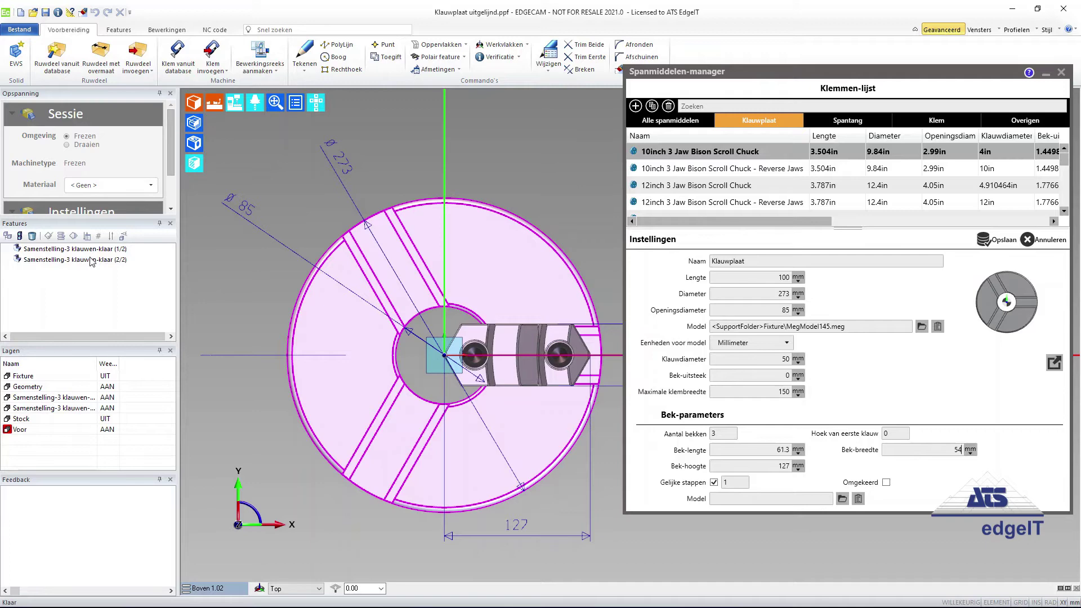
click(95, 250)
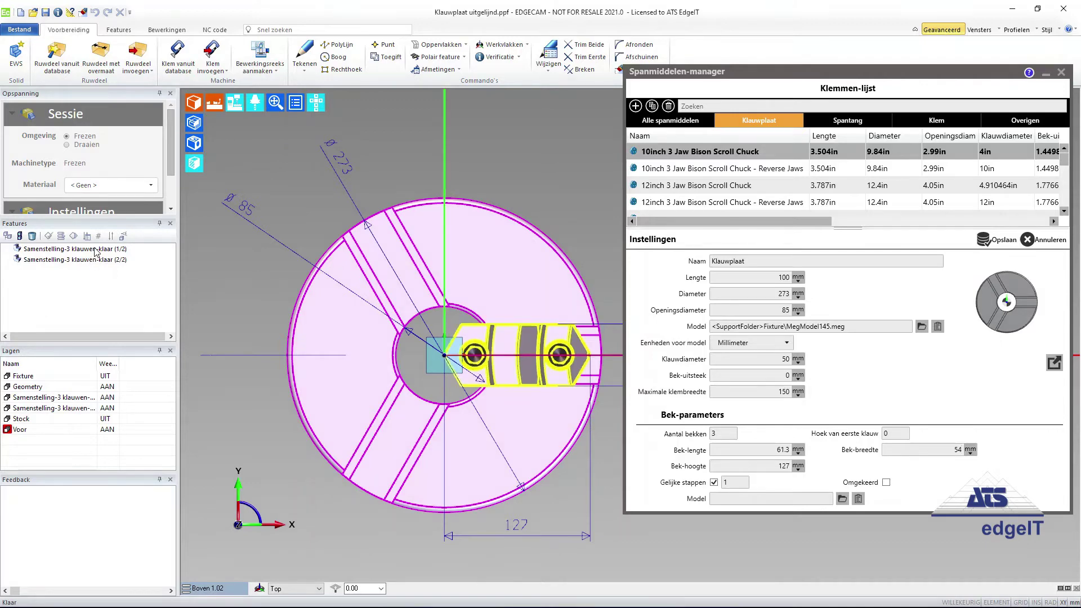
Step: Assign the jaw feature's model MegModel146.meg to the Klauwplaat jaws and view the chuck in 3D
right_click(94, 250)
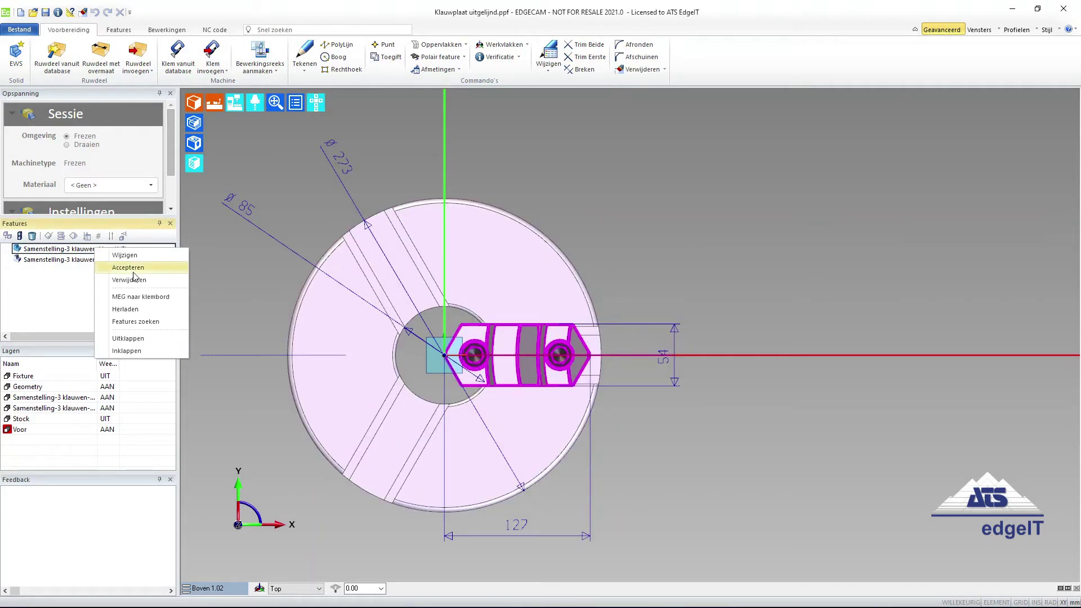
click(150, 293)
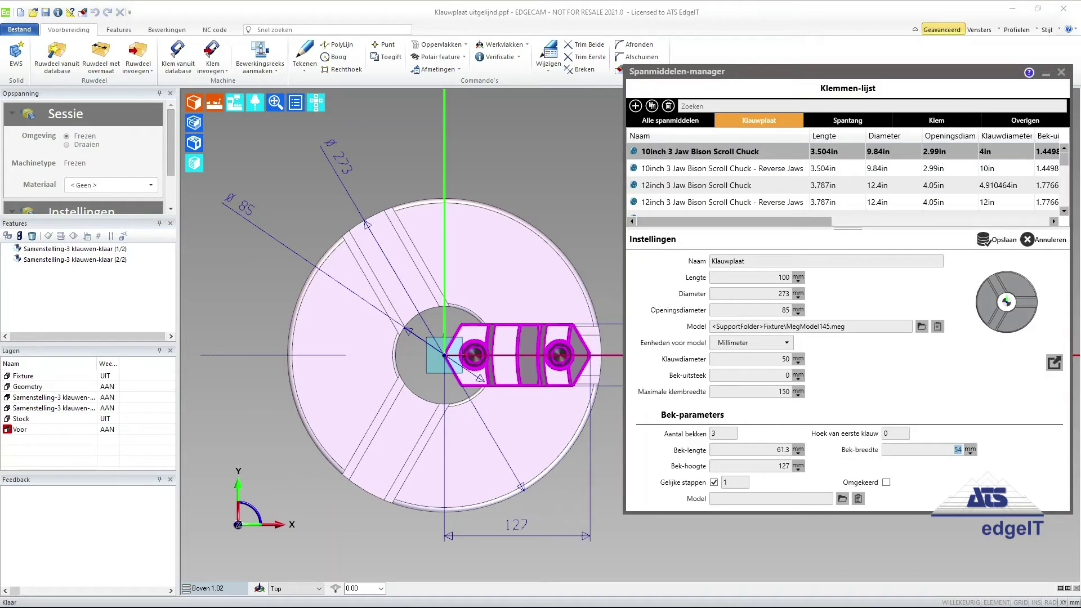
click(860, 504)
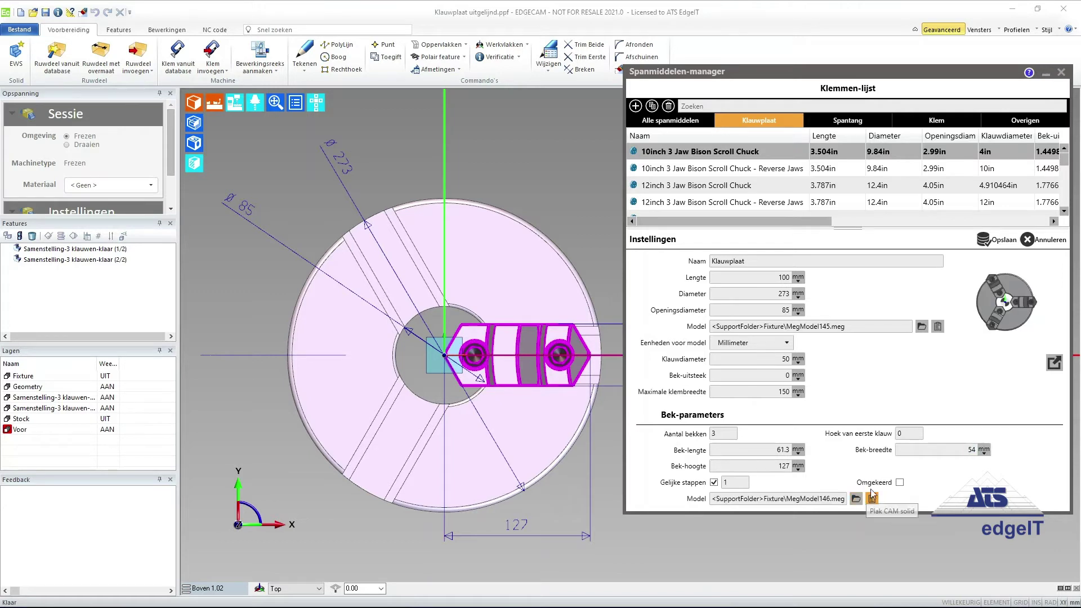
drag(1001, 357, 1002, 317)
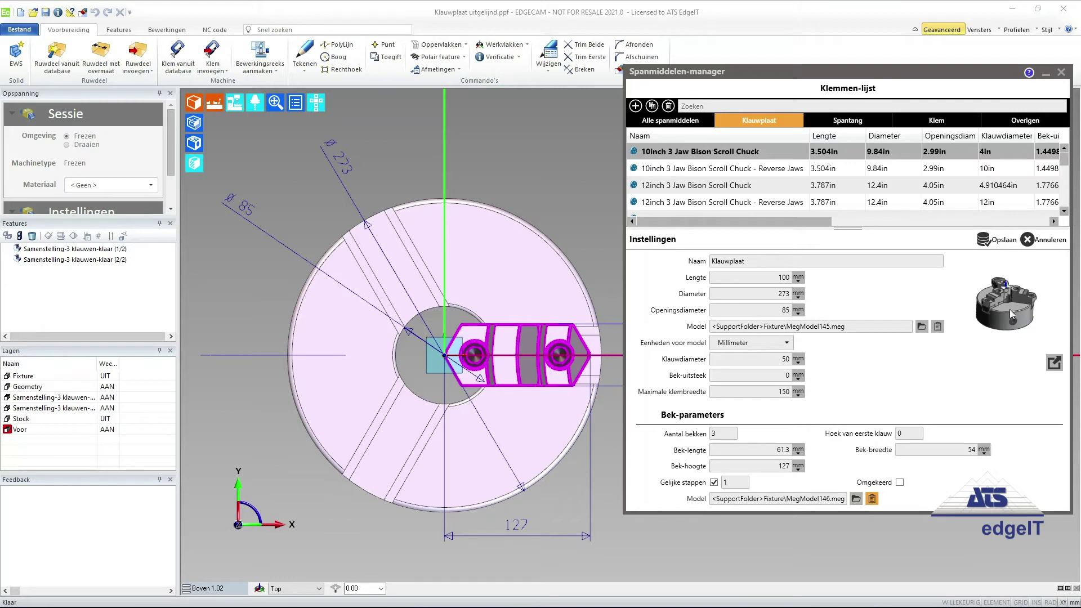
scroll(1006, 298, up, 3)
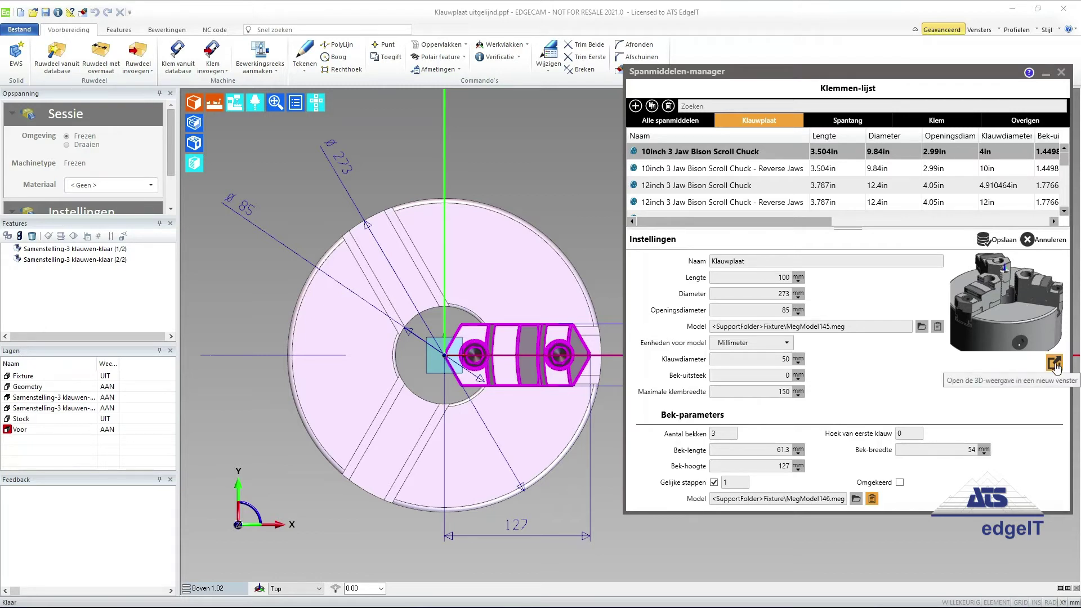
Step: Inspect the finished Klauwplaat chuck in an enlarged, repositioned separate 3D preview window, zoomed in
click(1054, 364)
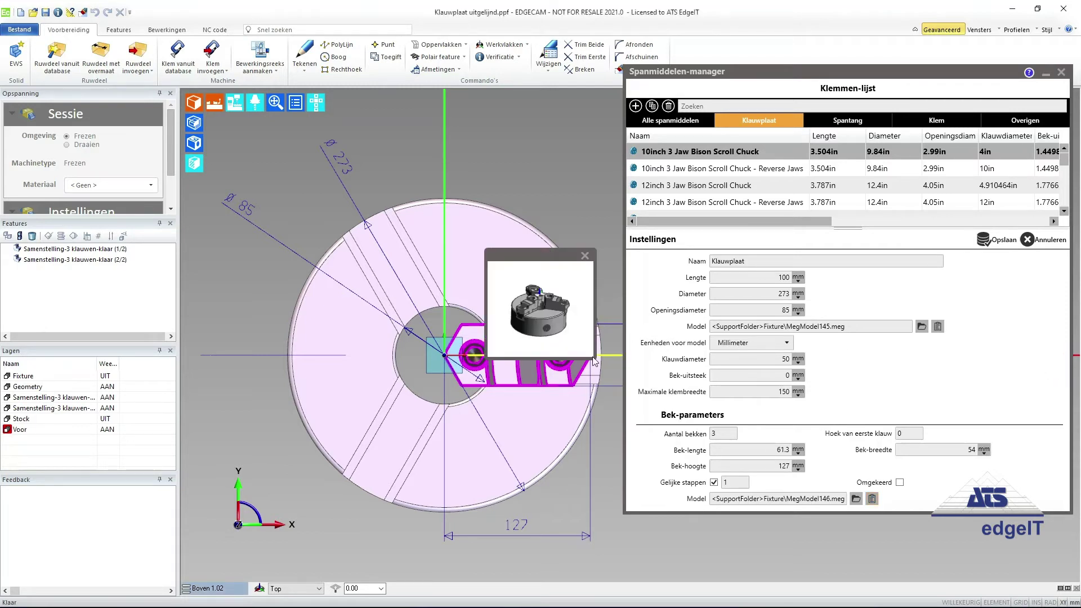
drag(595, 362, 844, 541)
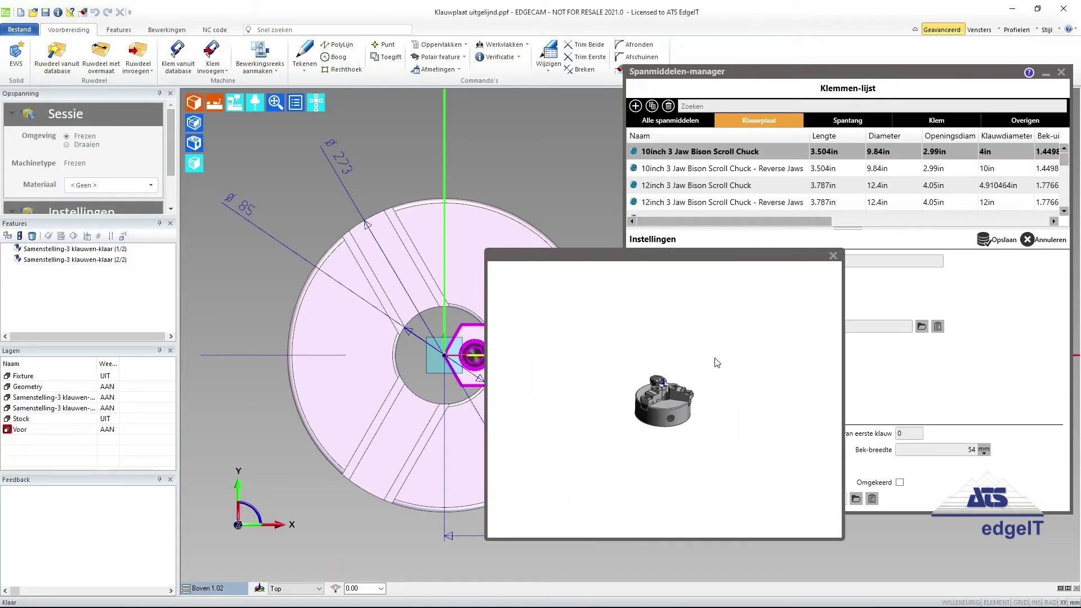
drag(658, 258, 209, 20)
scroll(204, 177, up, 2)
scroll(204, 177, up, 2)
scroll(225, 176, up, 3)
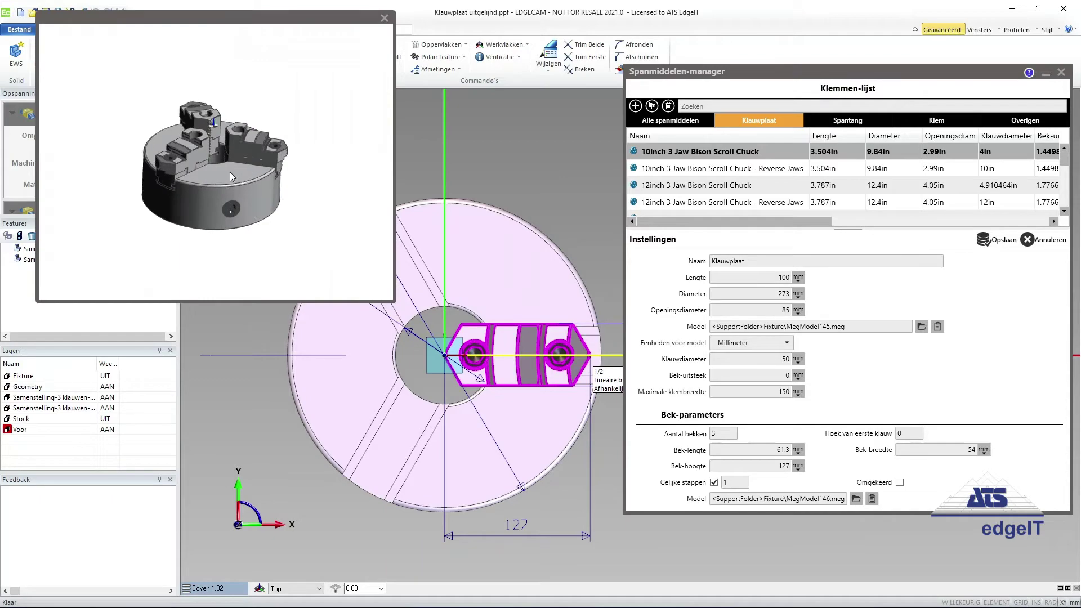
scroll(230, 176, up, 2)
scroll(258, 186, up, 3)
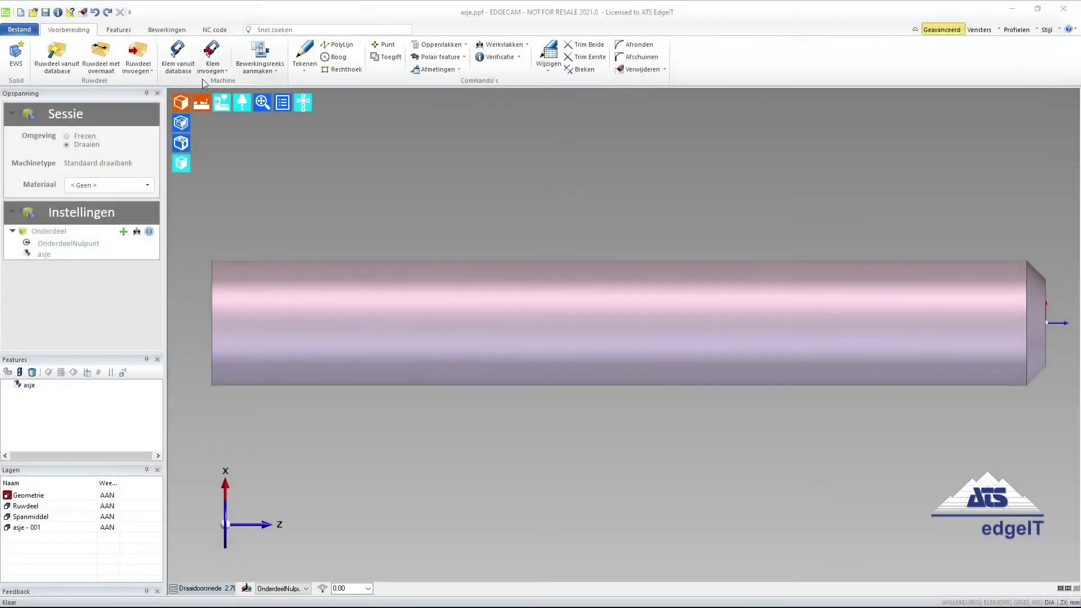
Step: Choose the Klauwplaat chuck from the fixture list for the asje turning part
click(179, 65)
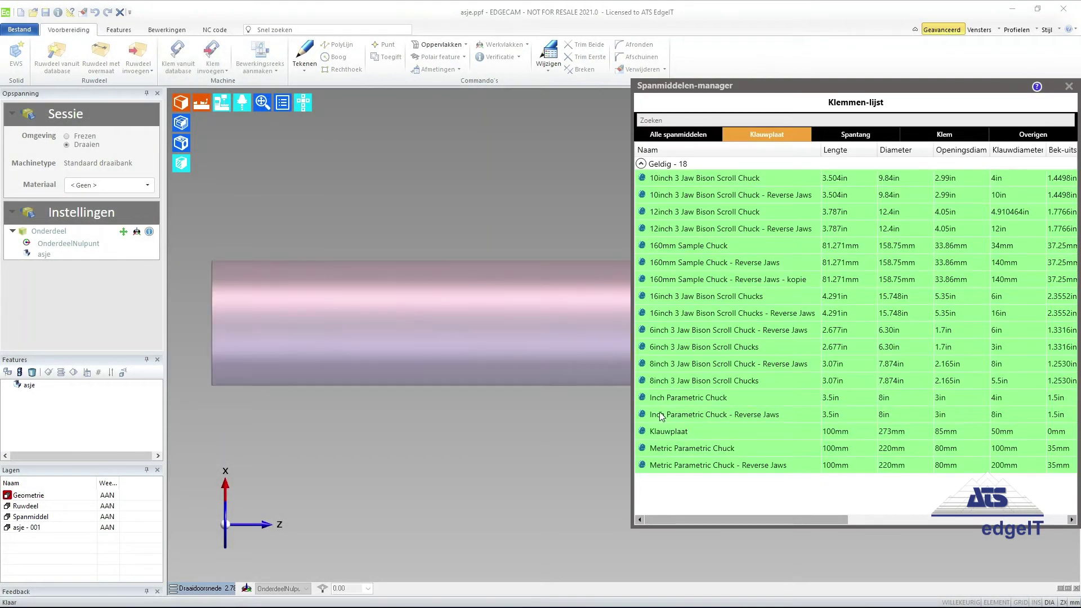
click(678, 431)
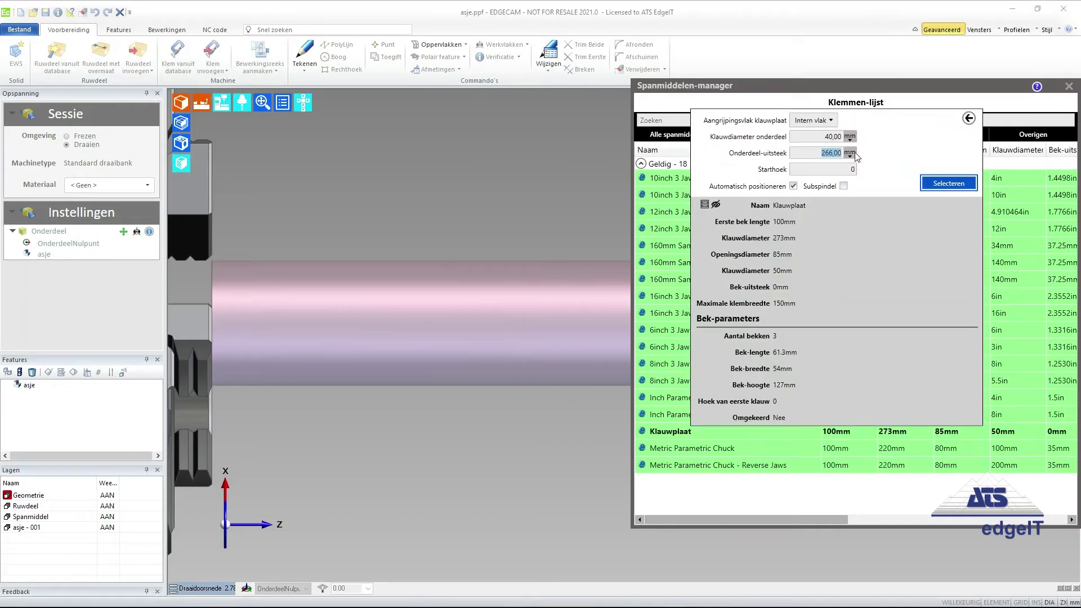
text(0)
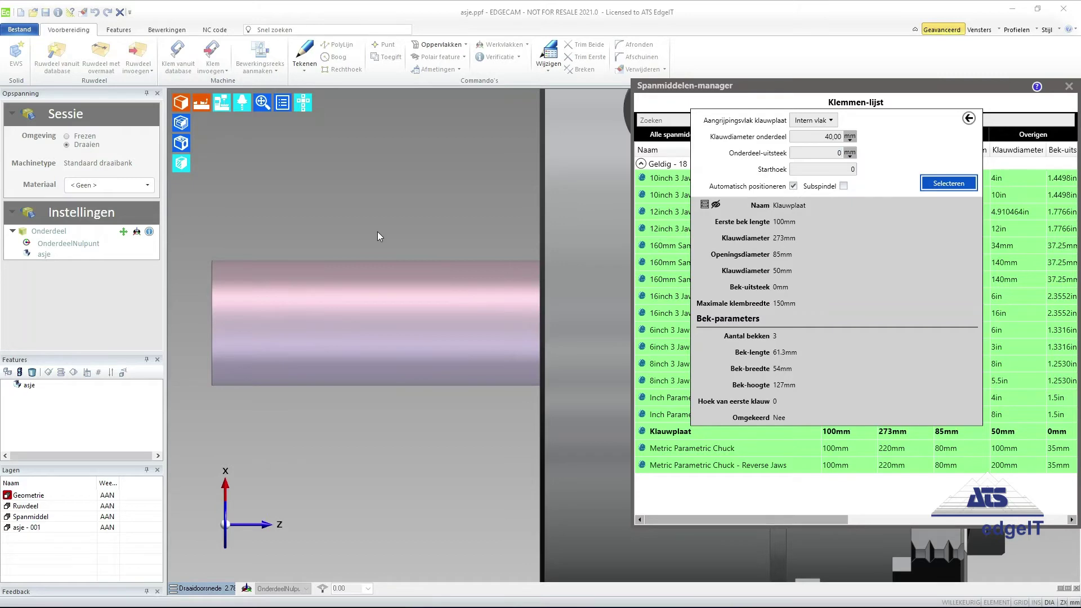
scroll(377, 232, down, 3)
middle_drag(545, 234, 415, 276)
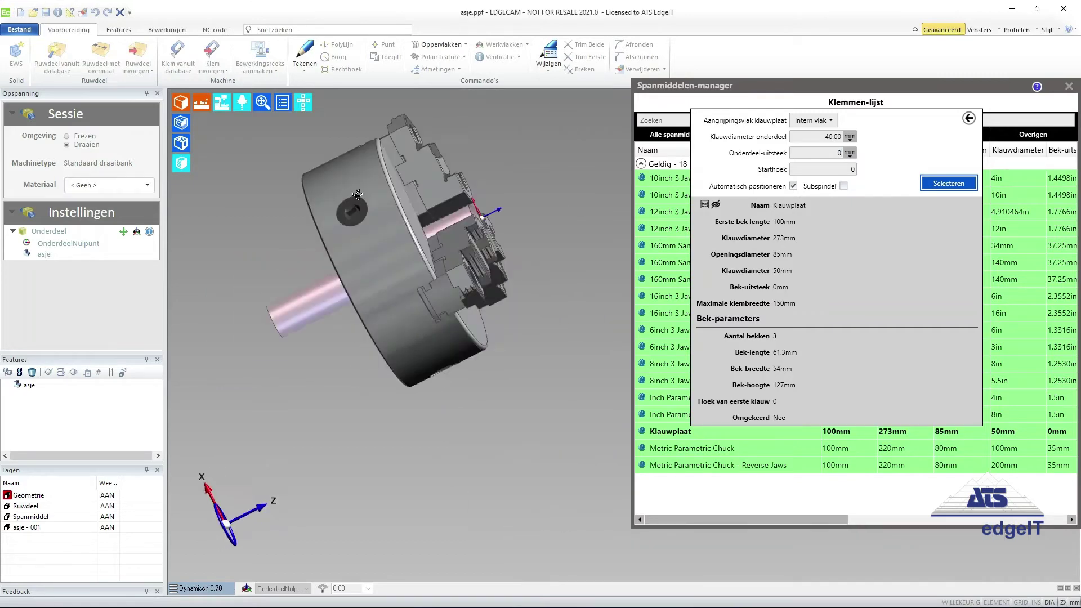
scroll(415, 275, up, 5)
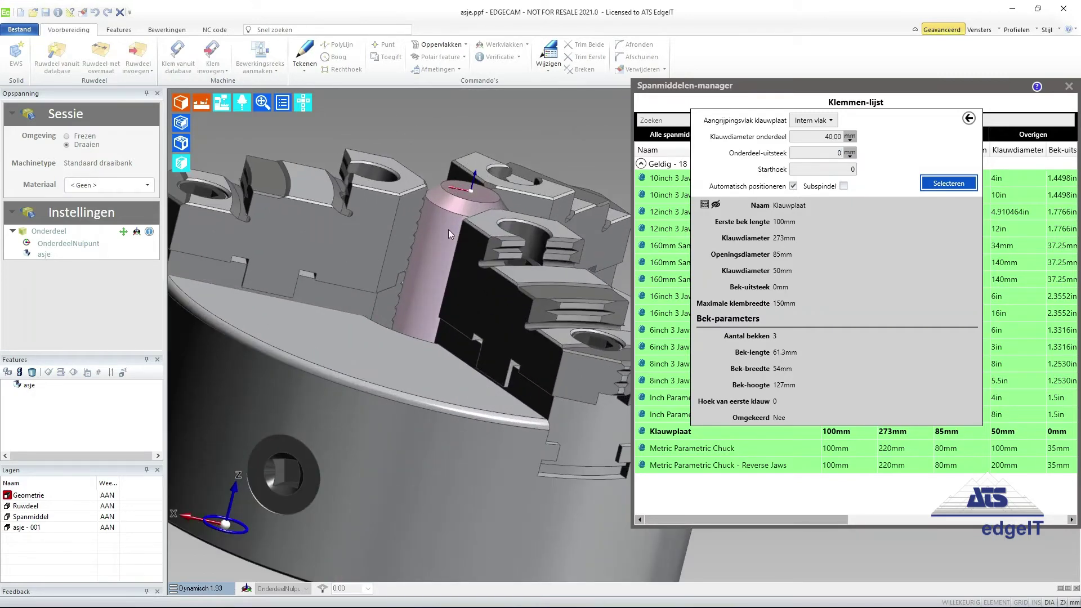
Step: Set the part overhang to 25 mm and apply the chuck to the part
click(813, 157)
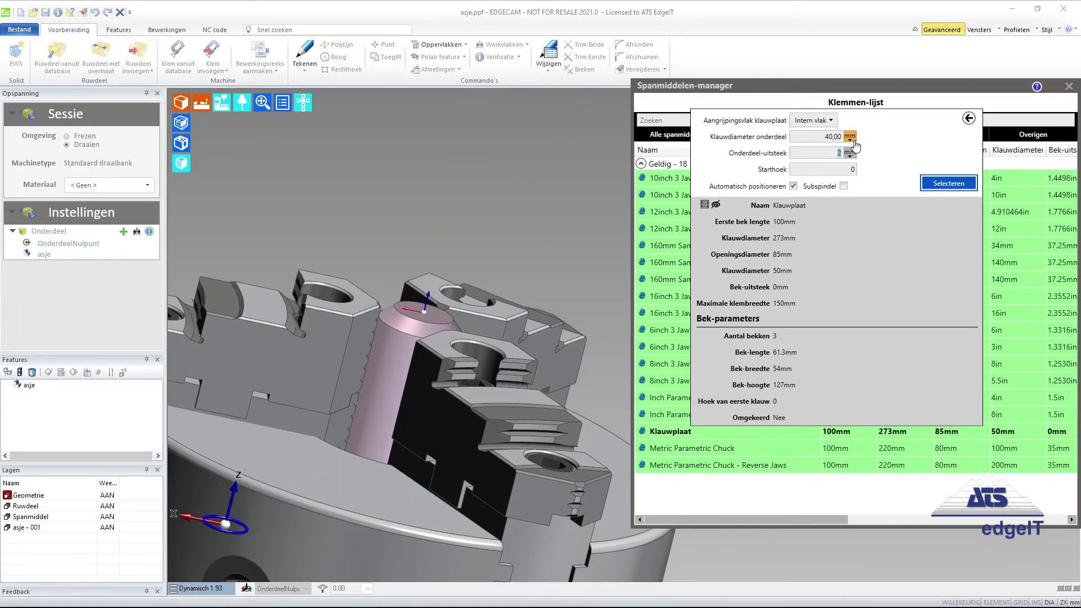
text(5)
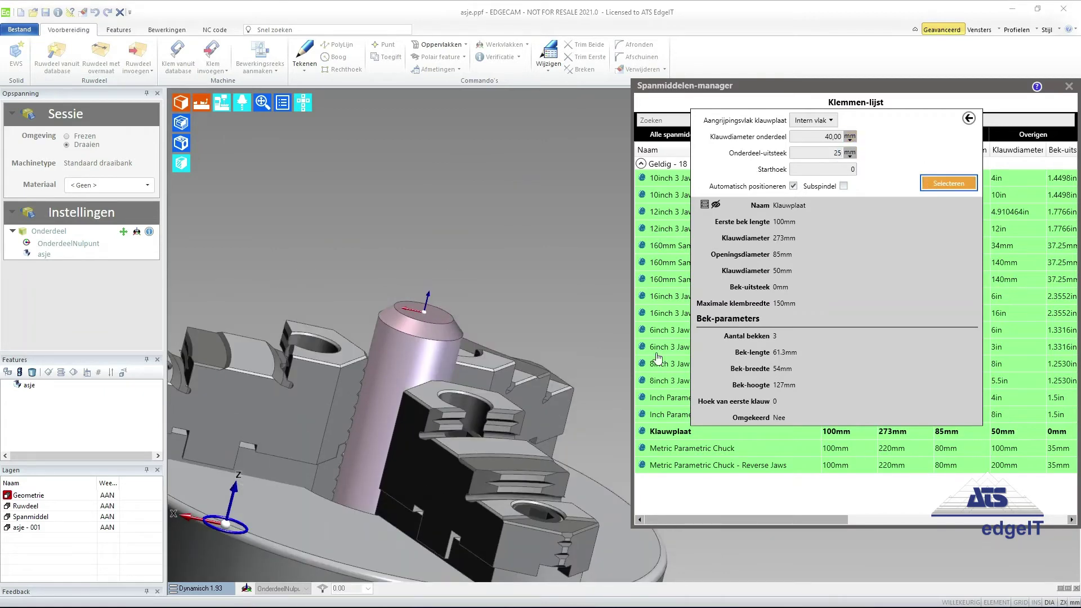
key(Return)
mouse_move(543, 307)
middle_down()
mouse_move(697, 242)
mouse_move(700, 263)
mouse_move(793, 285)
mouse_move(792, 312)
mouse_move(672, 280)
middle_up()
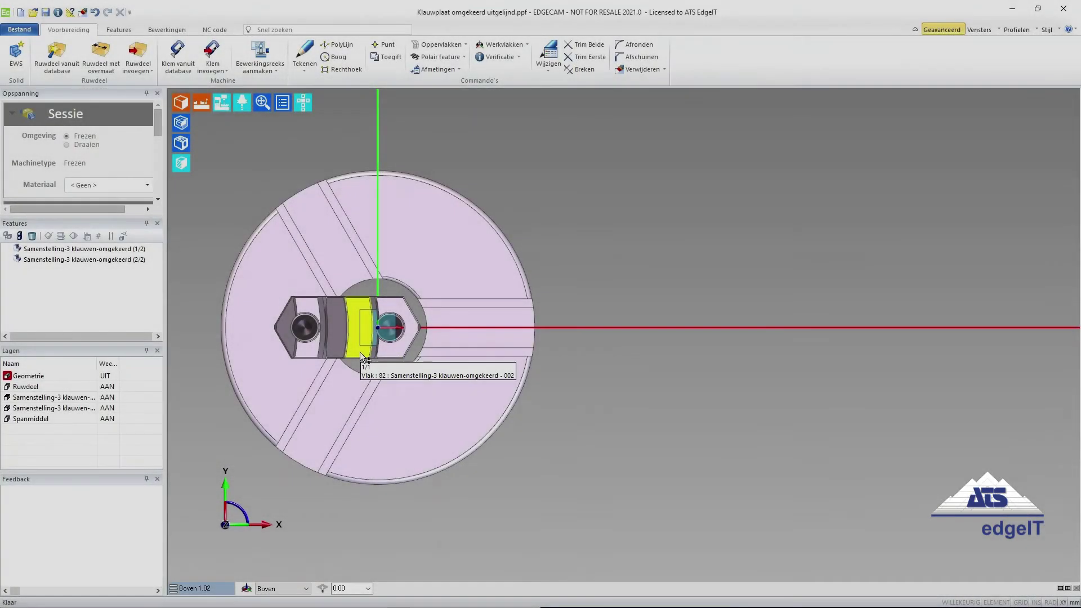
Step: Orbit the reversed-jaw chuck model in 3D, then return to the top (Boven) view
mouse_move(554, 378)
middle_down()
mouse_move(717, 345)
mouse_move(744, 254)
middle_up()
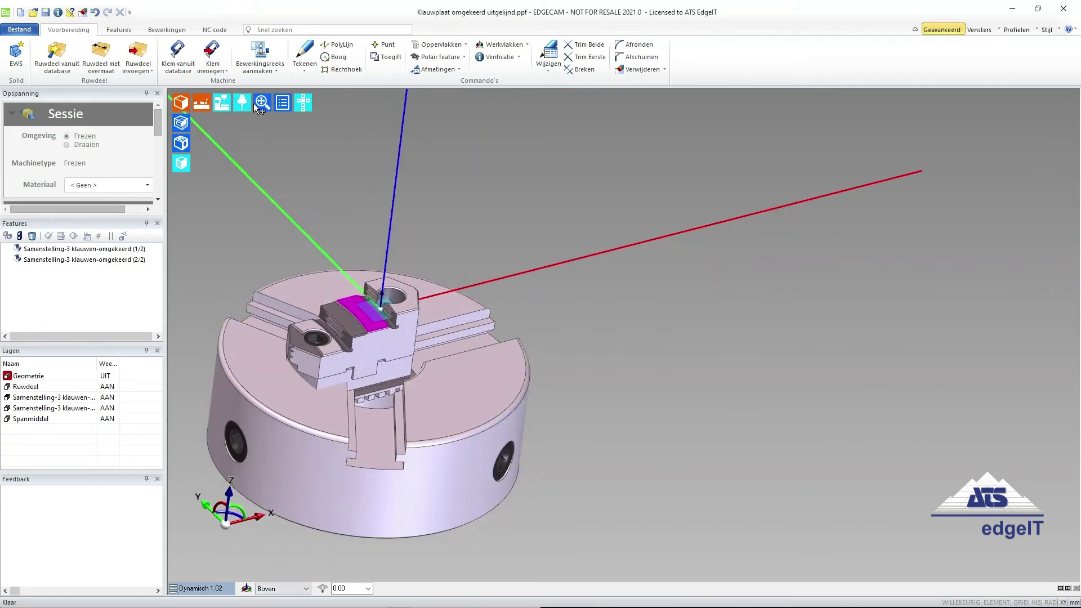
mouse_move(303, 103)
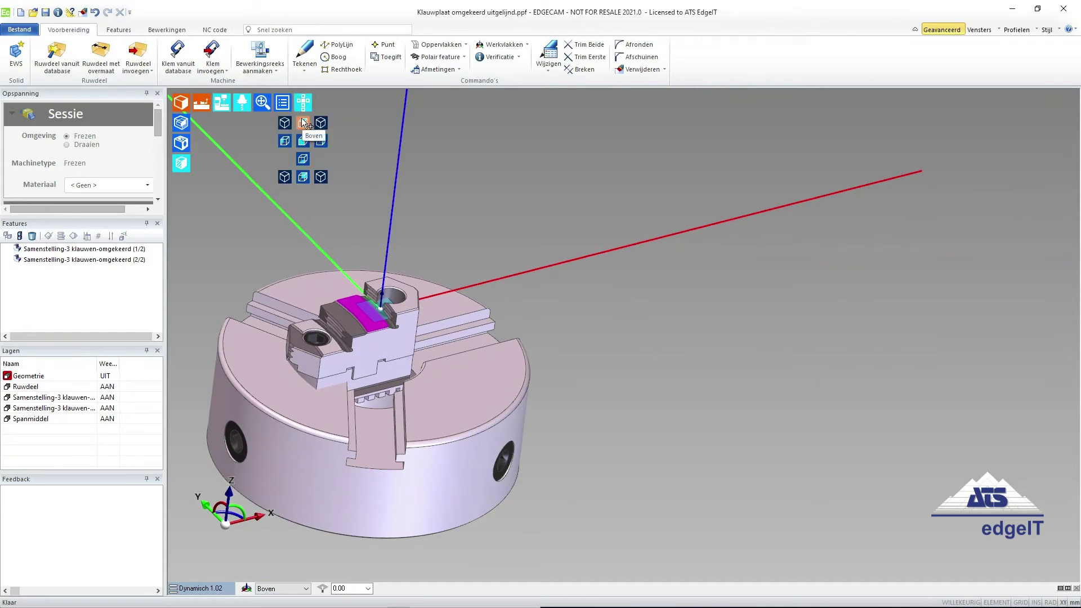
click(303, 122)
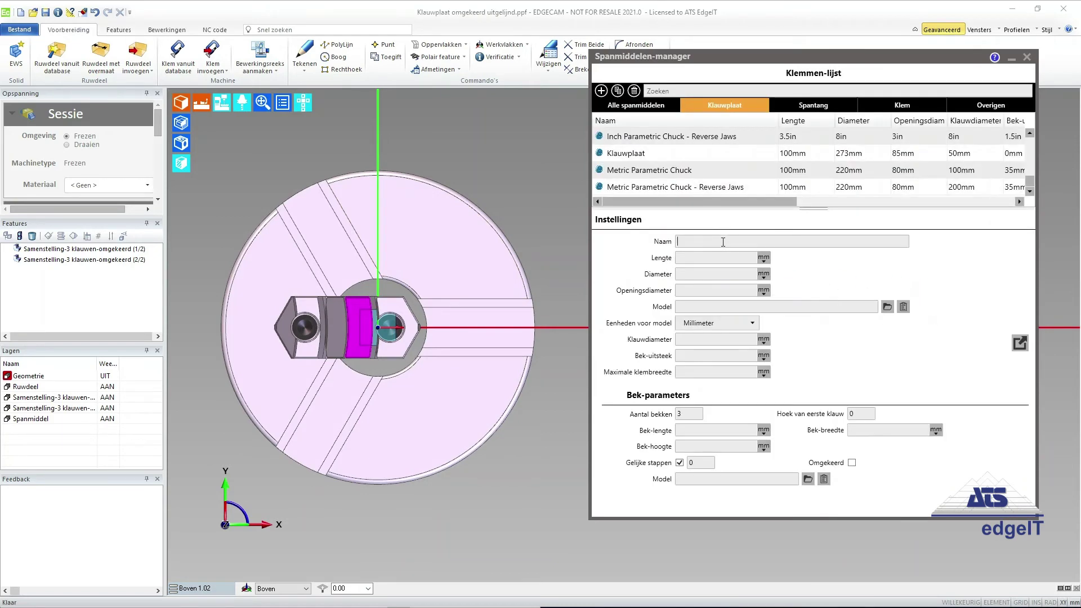
Step: Name the new chuck 'Klauwplaat omgekeerd' and show the Geometrie layer in front view
click(723, 242)
text(Klauwplaat omgekeerd)
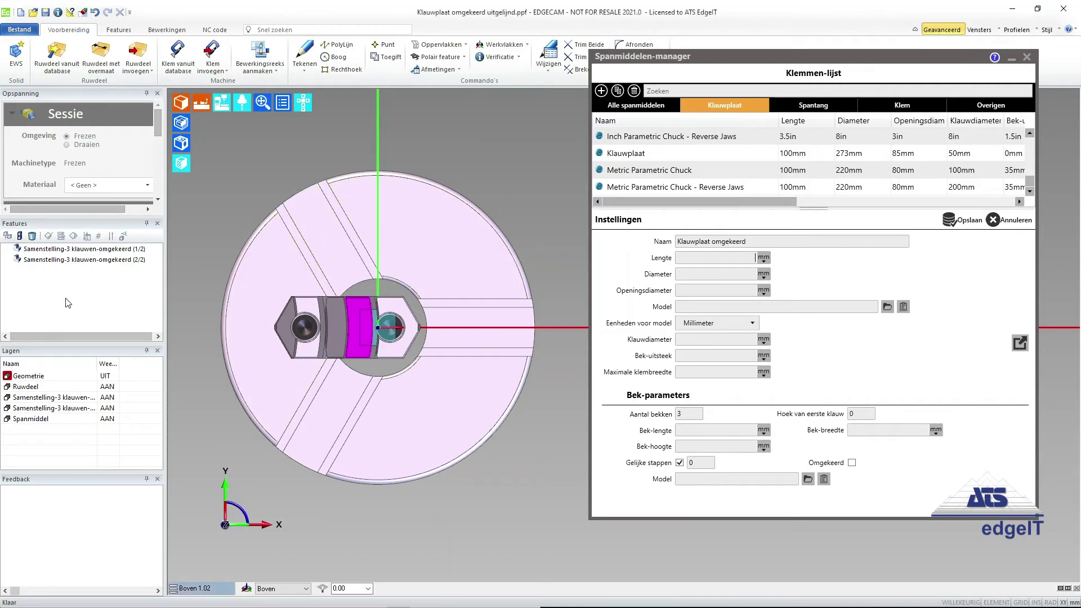
click(107, 375)
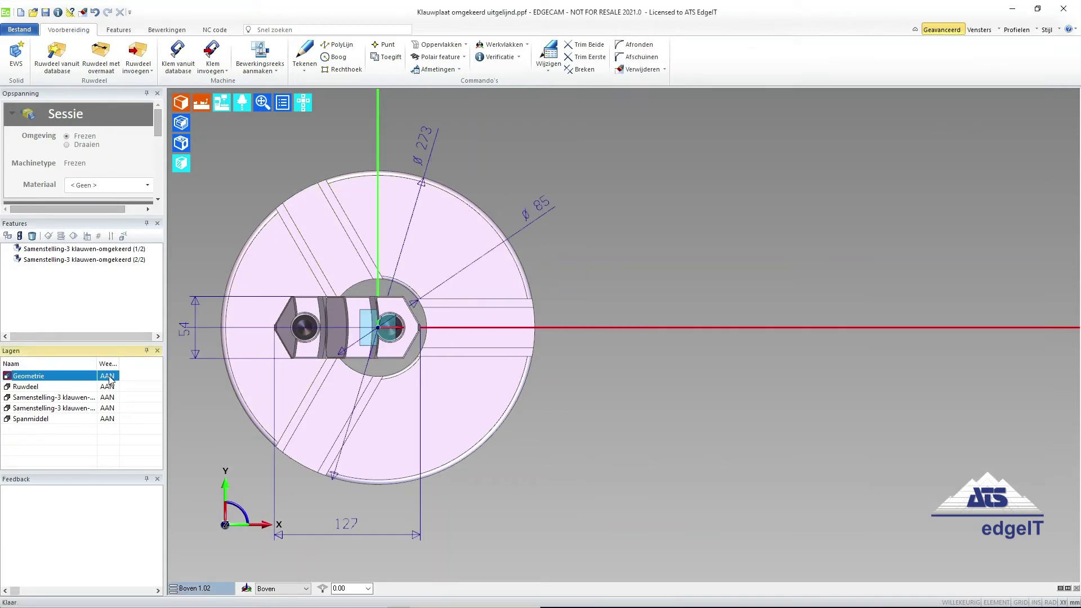
click(206, 591)
click(191, 552)
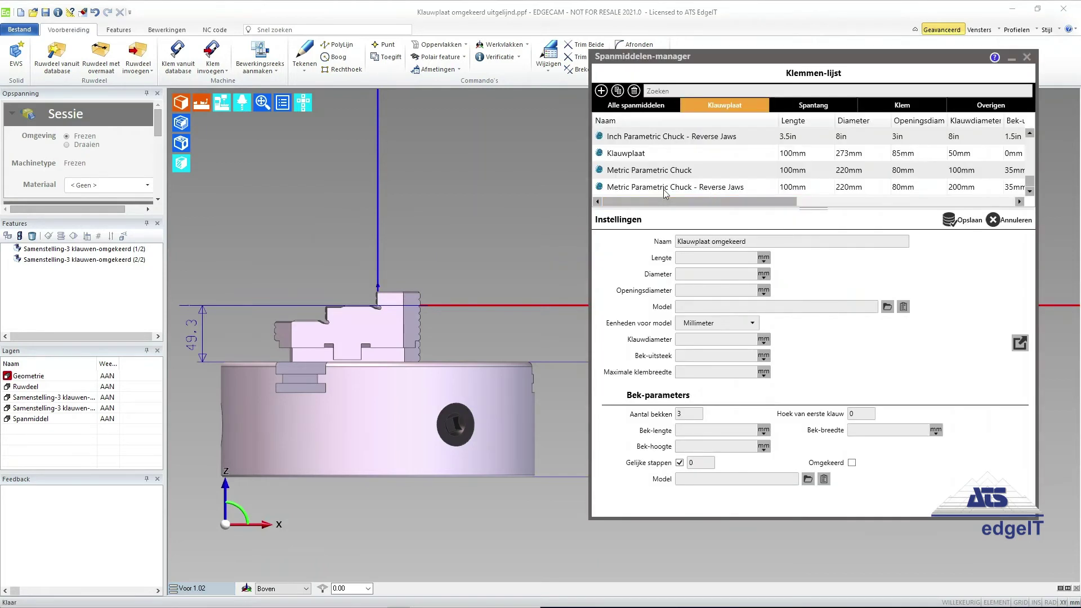
Step: Enter chuck length 100 mm, then return to the top view
text(100)
mouse_move(808, 61)
mouse_down()
mouse_move(860, 42)
mouse_move(848, 53)
mouse_up()
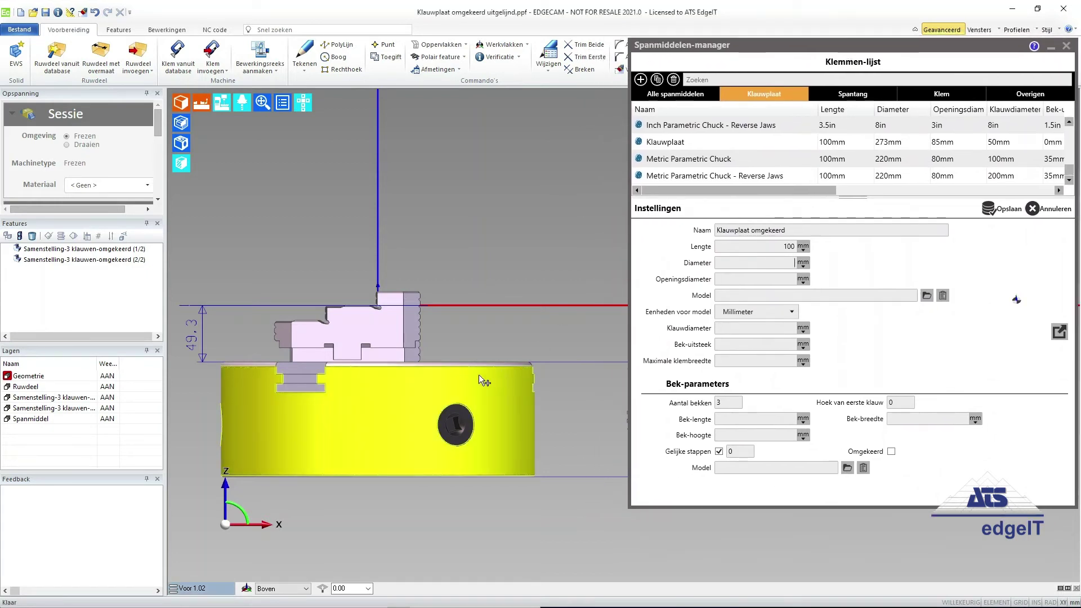
scroll(478, 371, down, 1)
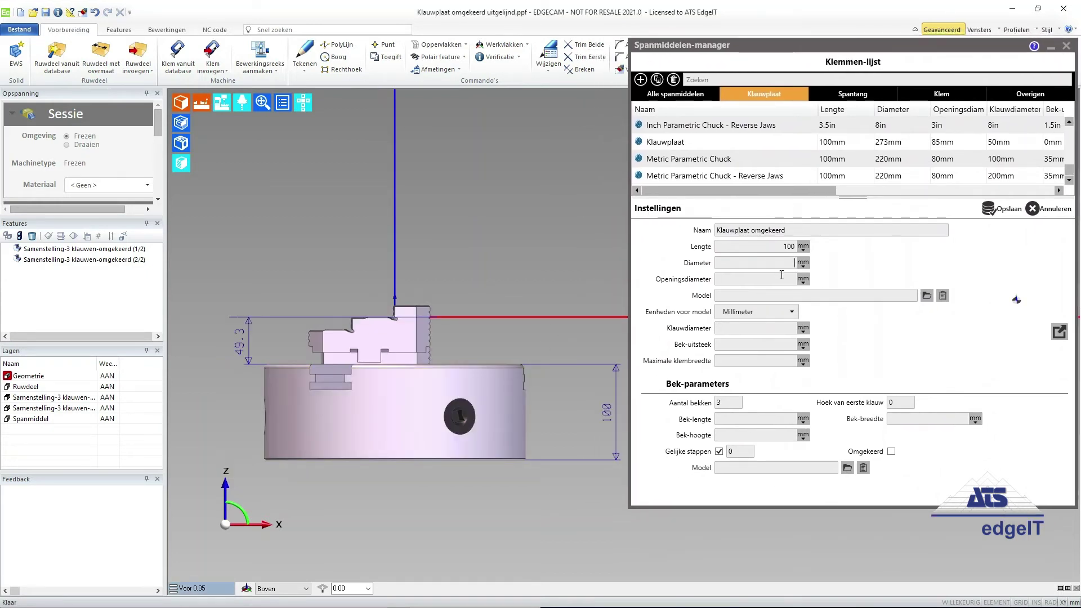
click(222, 589)
click(219, 565)
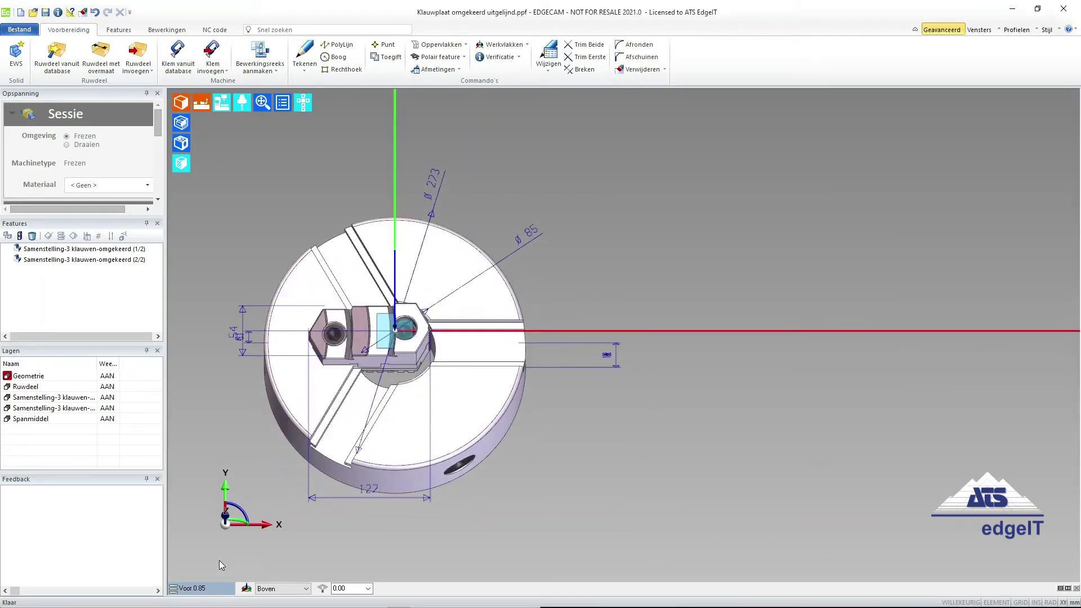
Step: Enter diameter 273, opening 85, jaw diameter 180, jaw overhang 0 and maximum clamp width 250
text(273)
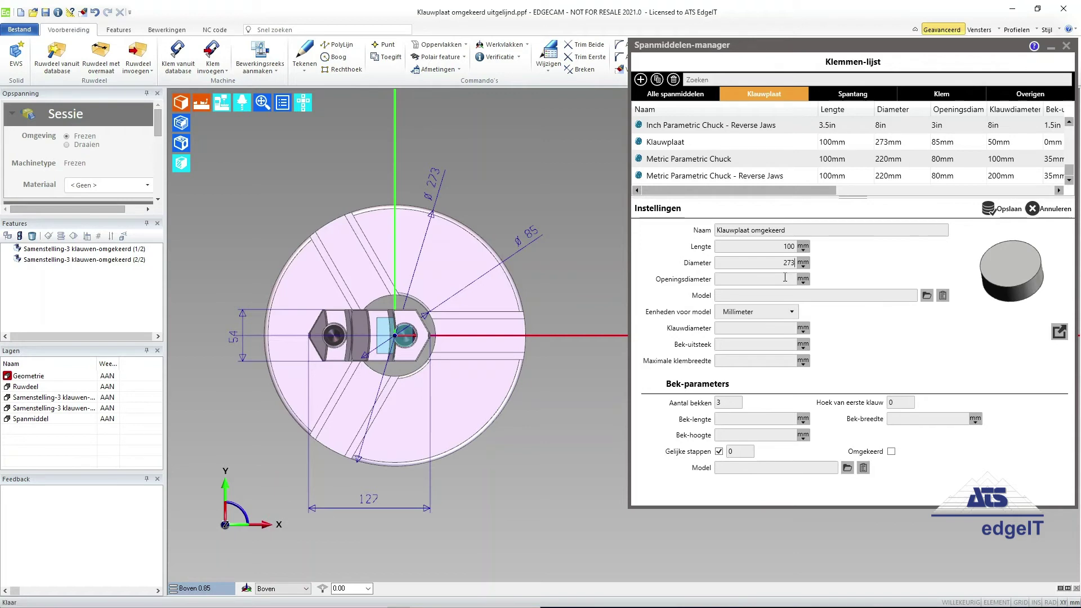
text(5)
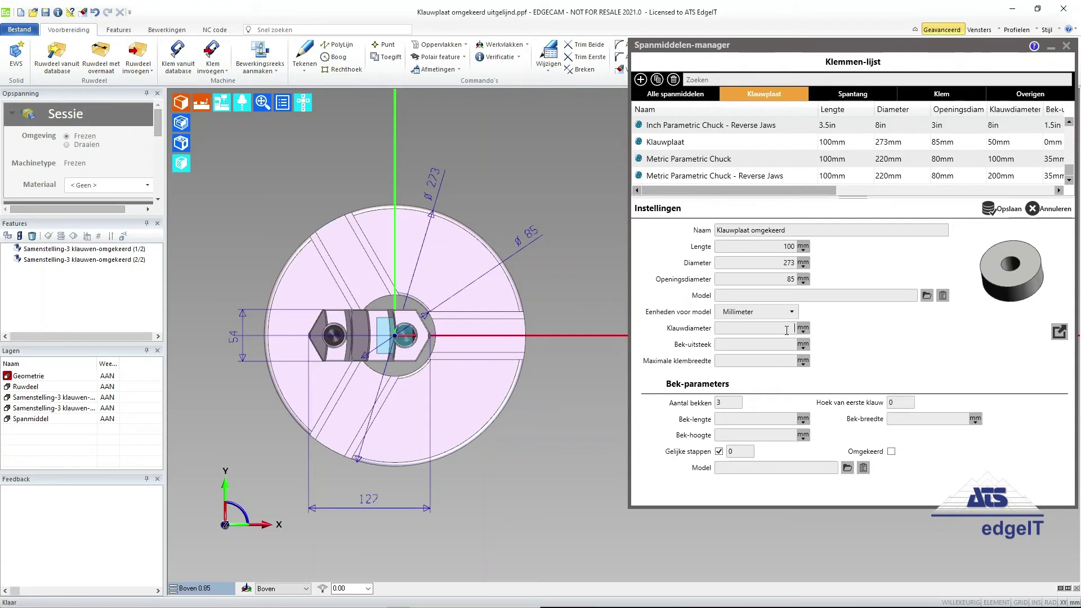
text(180)
click(793, 346)
text(0)
click(790, 359)
middle_drag(343, 527, 543, 330)
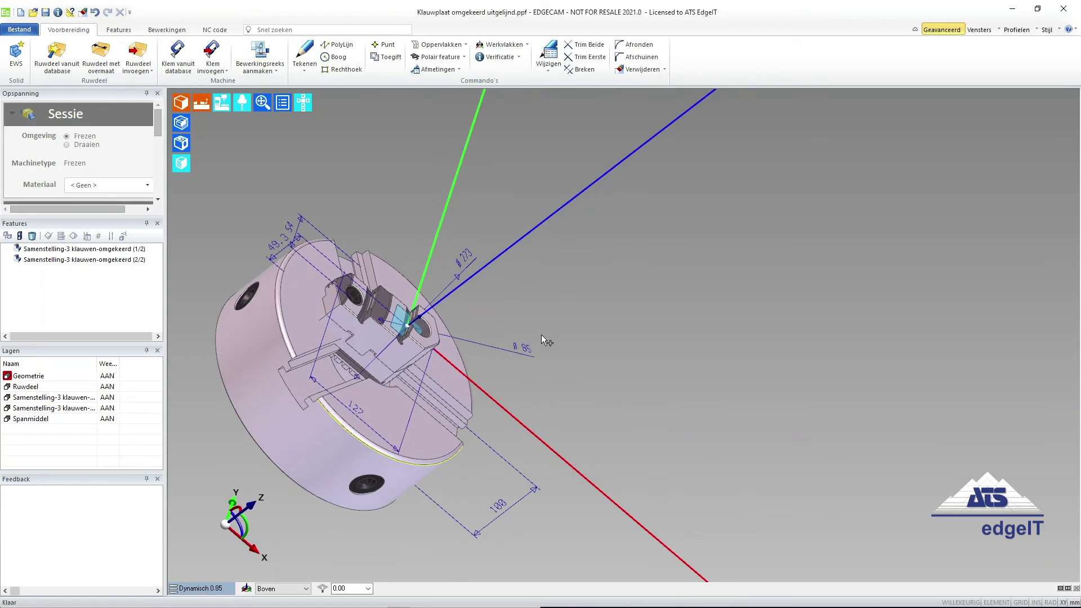
Step: Switch to top view and enter jaw length 49.3 mm under Bek-parameters
click(216, 588)
click(212, 560)
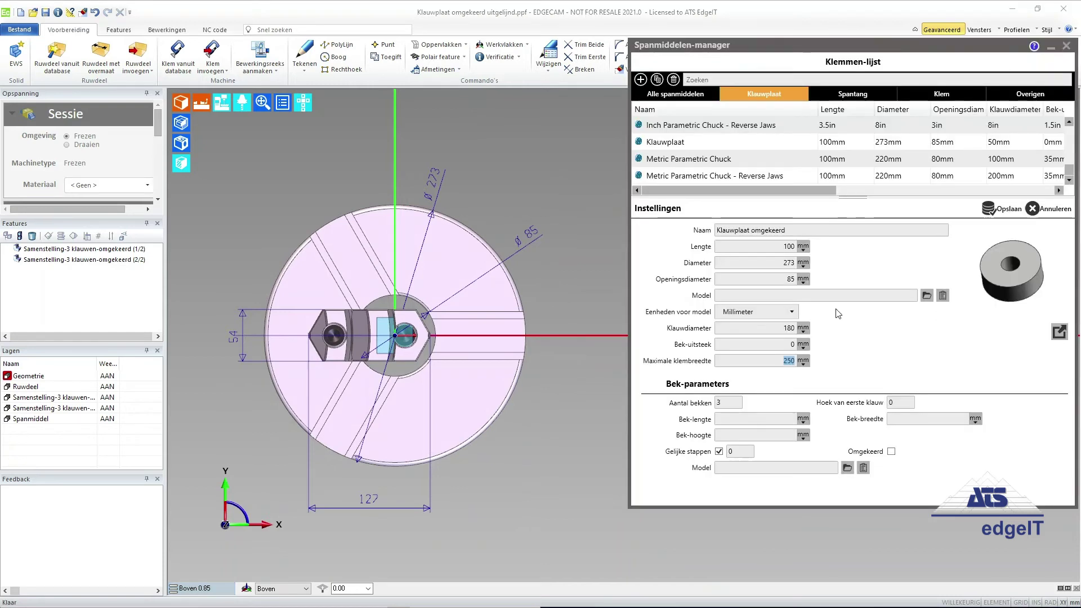
click(772, 420)
text(9.3)
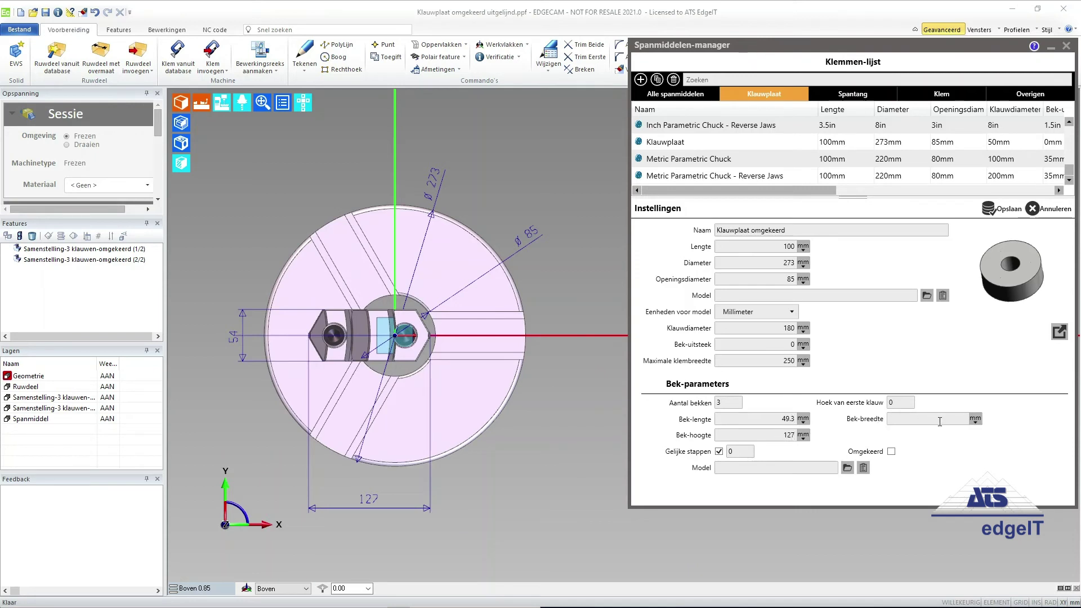
text(4)
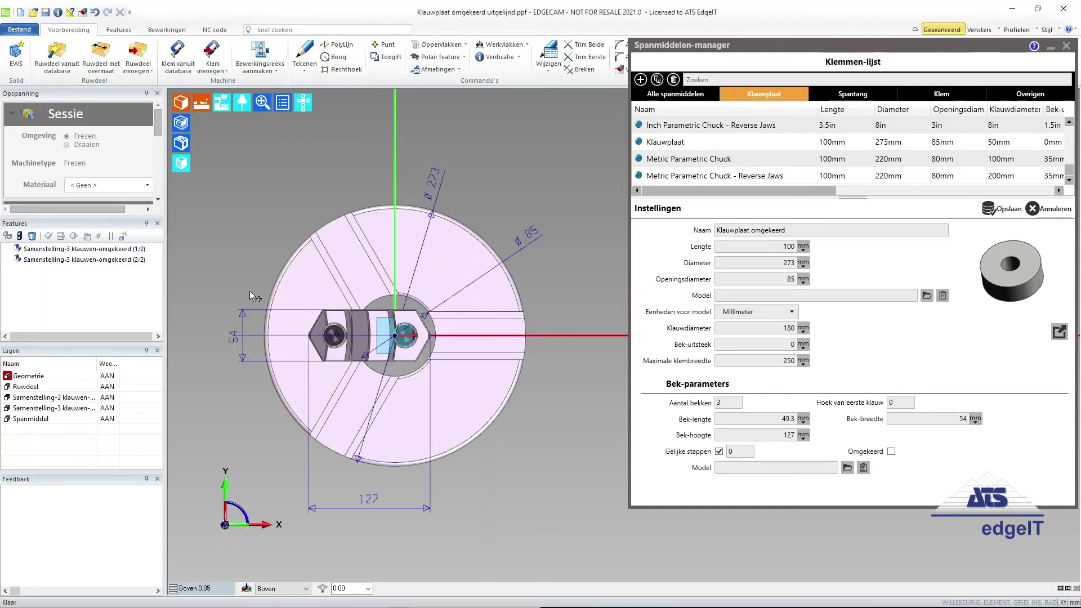
Step: Copy the body feature (1/2) model via MEG naar klembord and paste it as the chuck body model
click(122, 251)
right_click(123, 251)
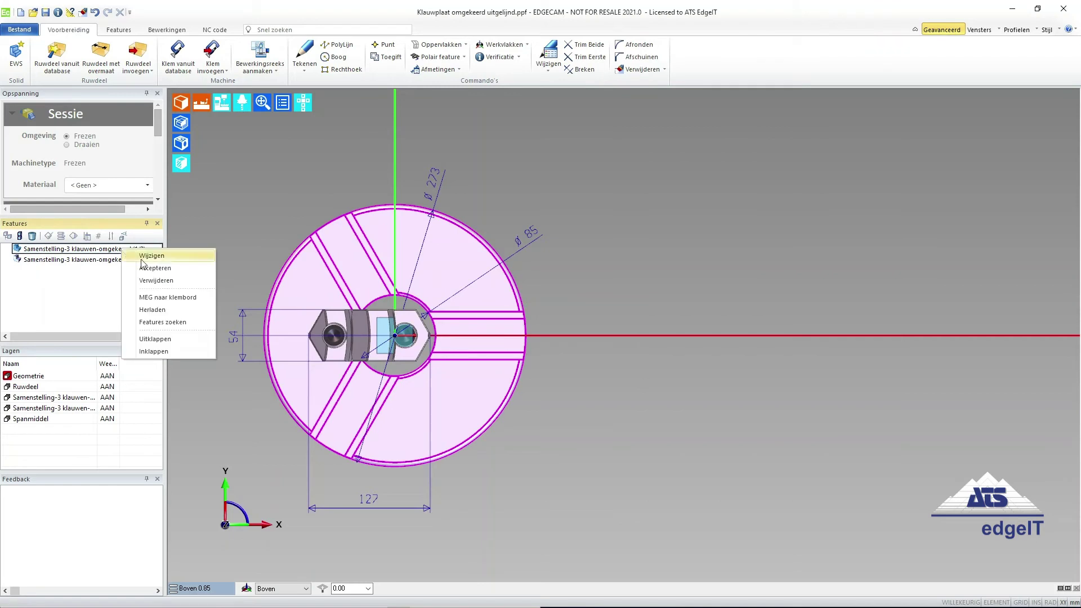
click(169, 293)
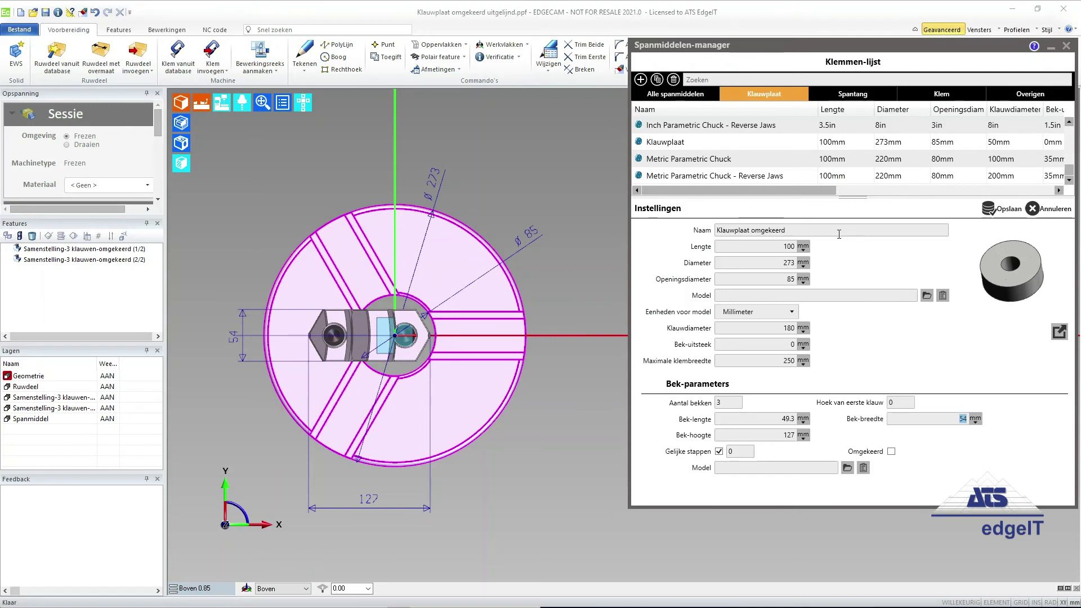
click(943, 296)
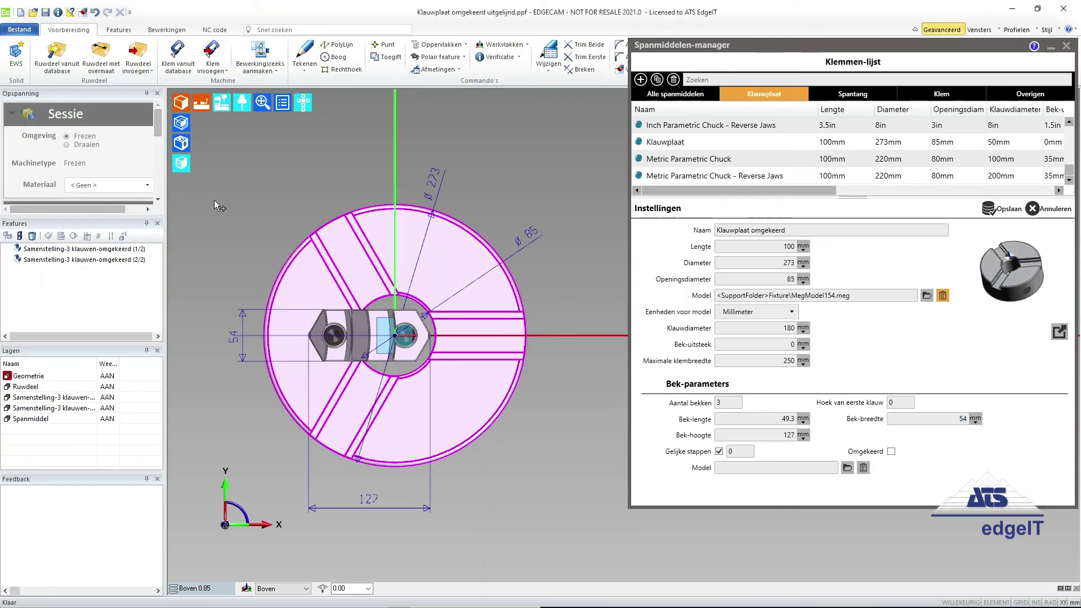
Step: Copy the jaw feature (2/2) model and paste it as jaw model MegModel155.meg
click(97, 261)
right_click(96, 262)
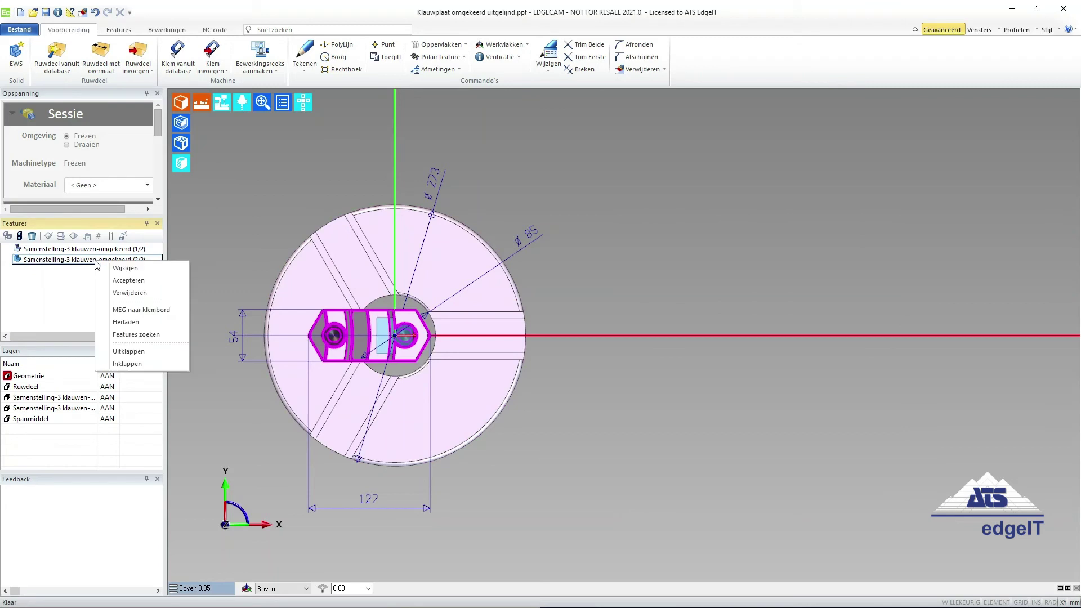
click(158, 312)
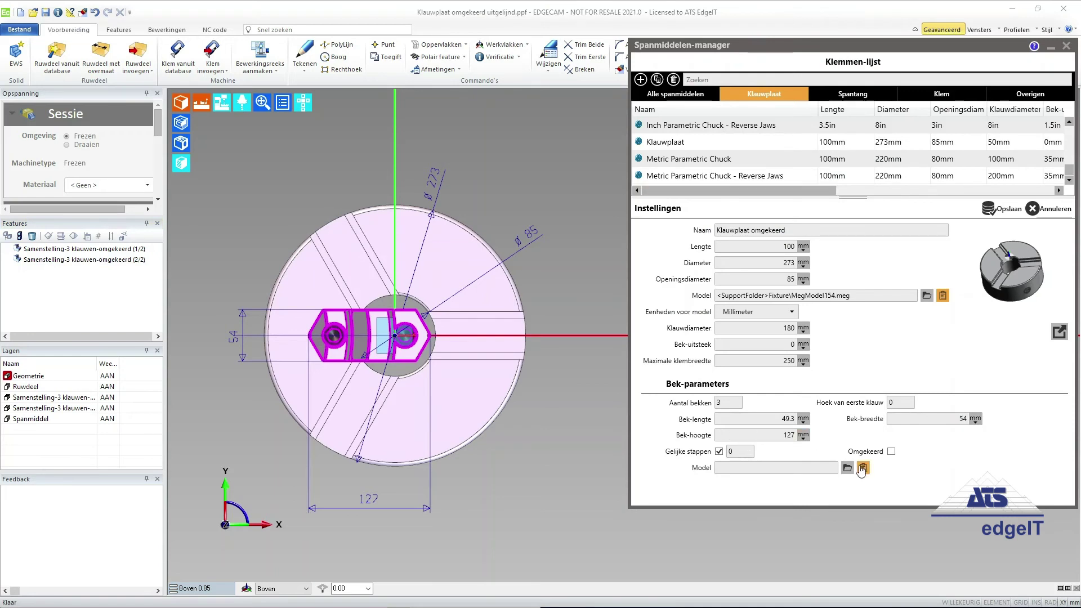
click(863, 468)
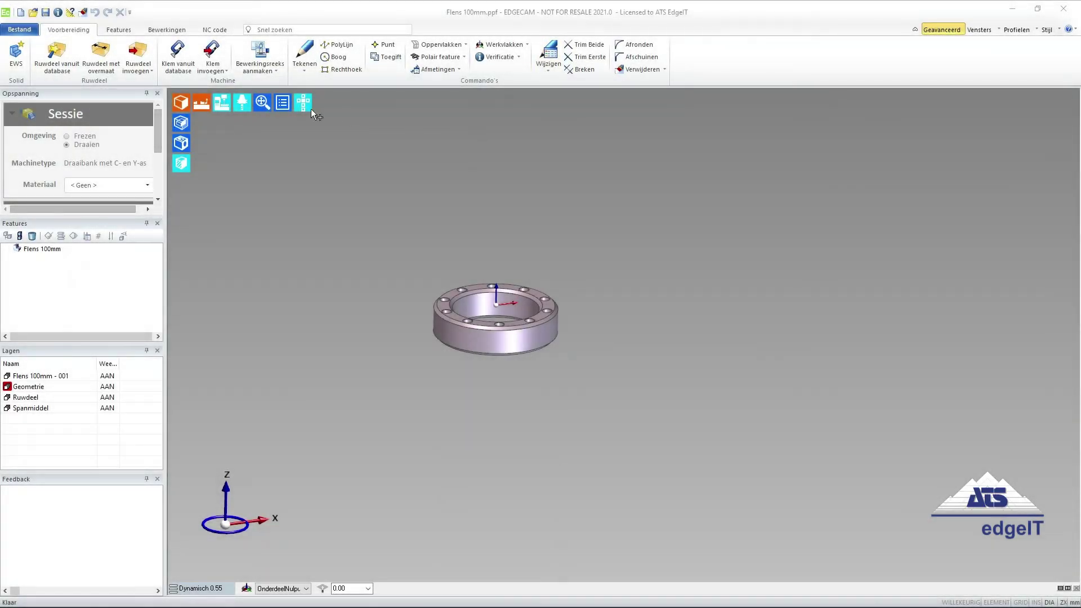
Step: Clamp the Flens 100mm part in the Klauwplaat omgekeerd chuck from the database
mouse_move(314, 109)
middle_down()
mouse_move(473, 225)
mouse_move(343, 221)
middle_up()
click(177, 55)
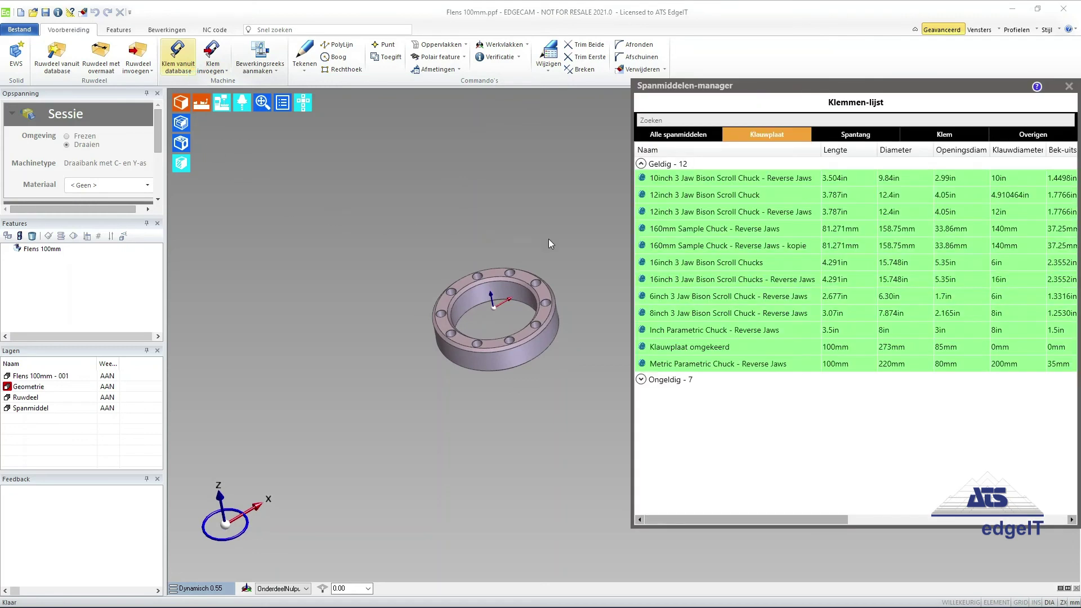
click(681, 348)
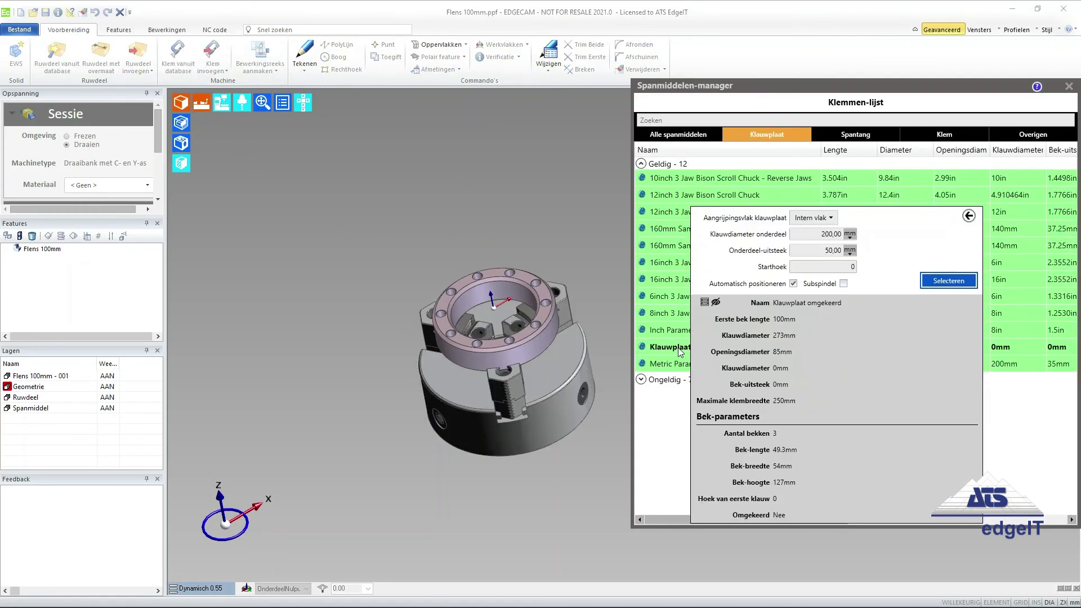
click(946, 284)
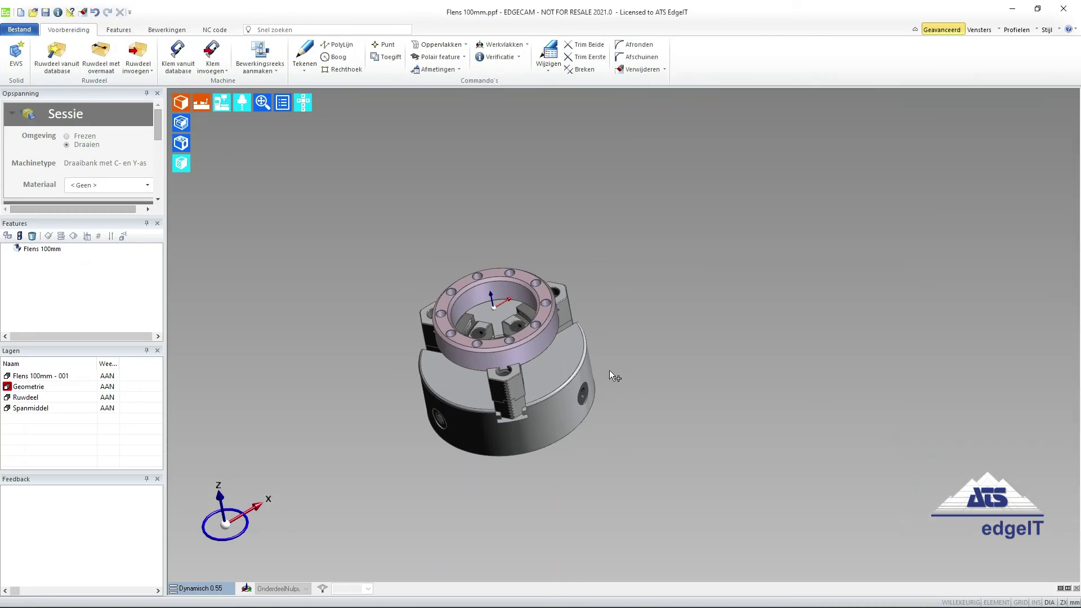
mouse_move(654, 302)
middle_down()
mouse_move(699, 244)
mouse_move(702, 258)
mouse_move(645, 288)
mouse_move(752, 410)
mouse_move(863, 355)
mouse_move(864, 316)
middle_up()
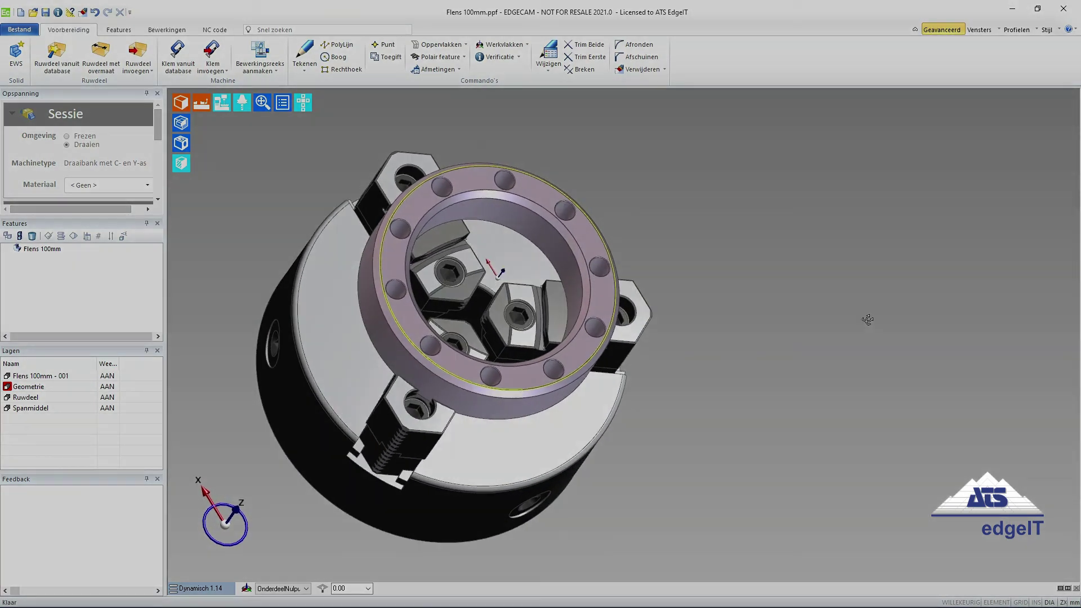